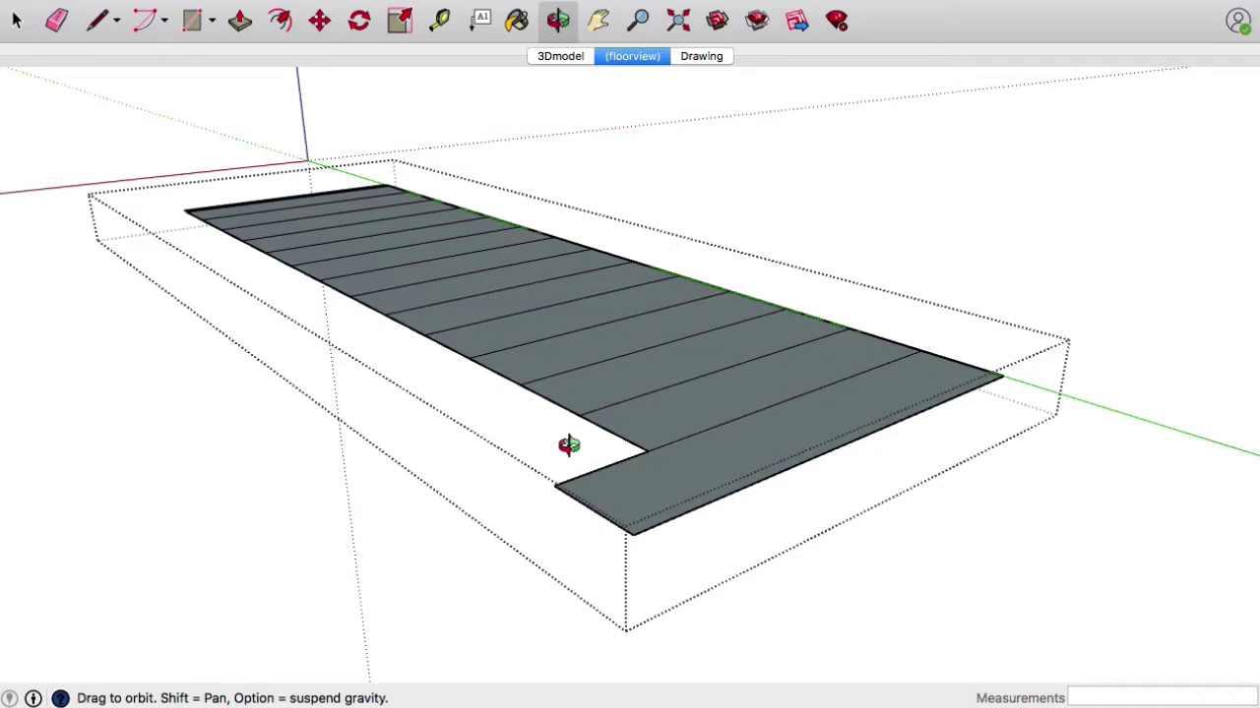
Step: Push/pull the wide first tread at the front of the stair footprint up 7"
middle_click_drag(569, 445, 662, 452)
scroll(662, 445, "up", 3)
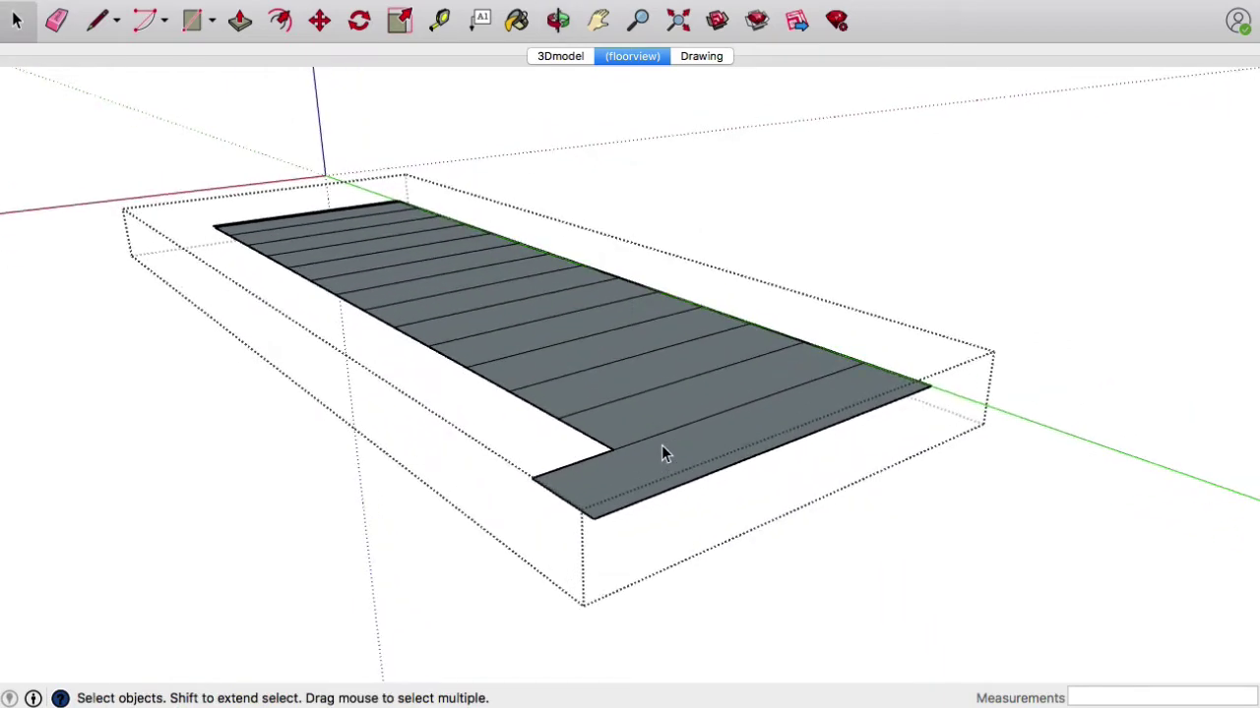
scroll(661, 445, "down", 1)
left_click(687, 479)
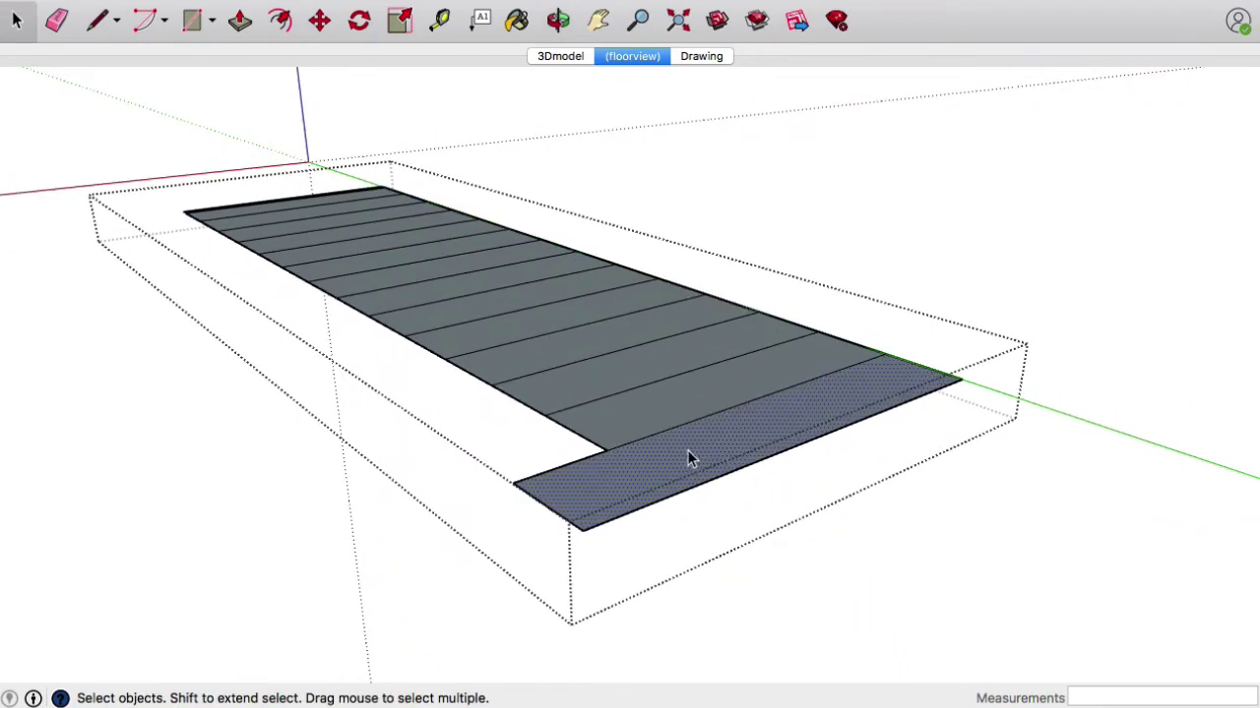
key("p")
left_click(703, 449)
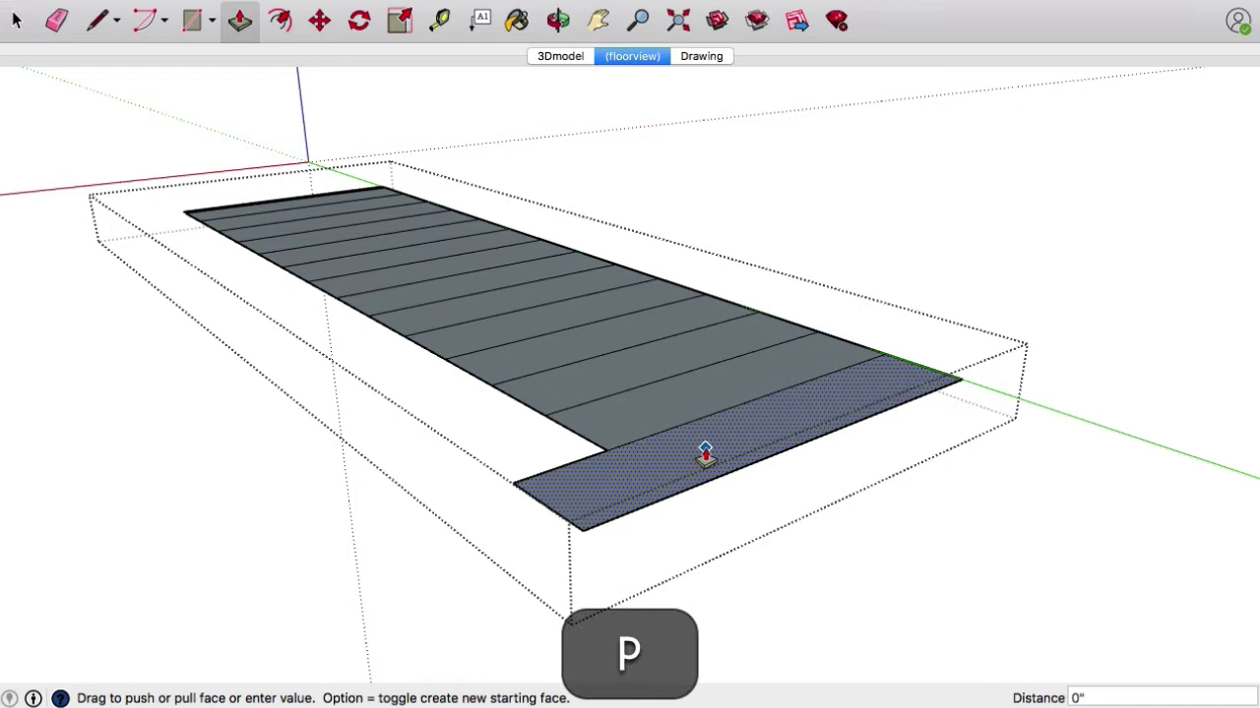
type("7")
key("Return")
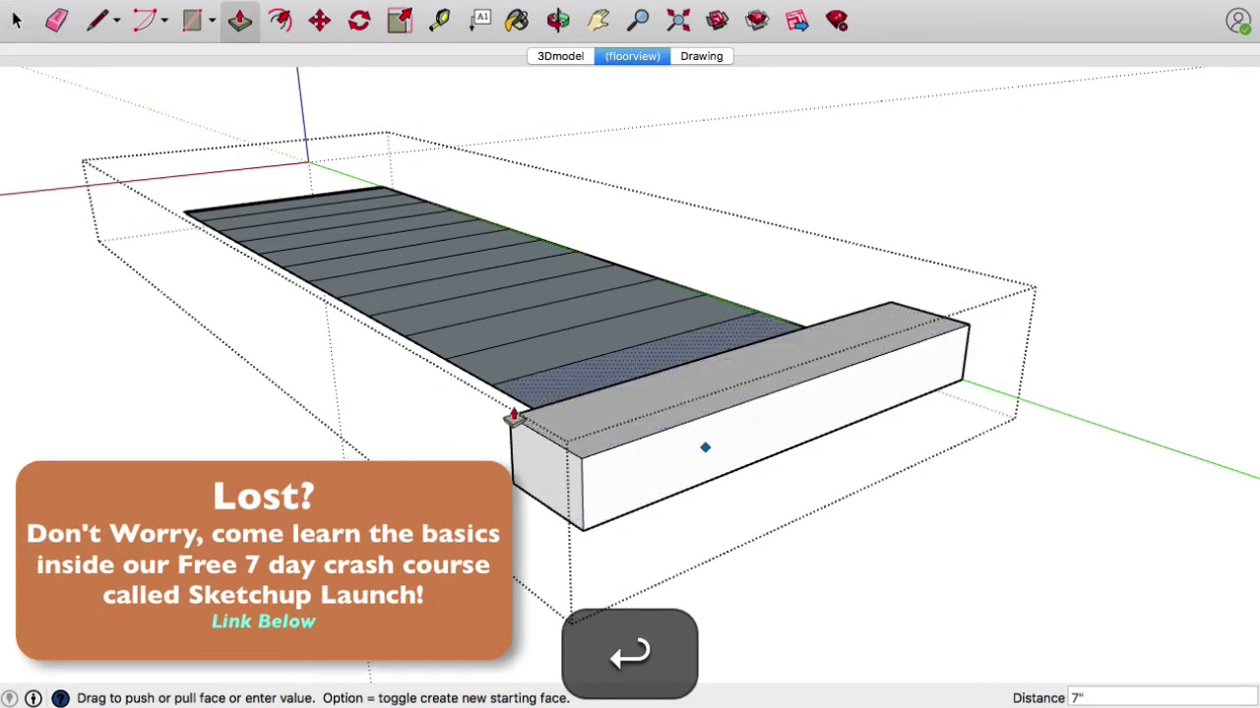
Step: Pull the second tread up 14" and the third tread up 21"
middle_click_drag(703, 404, 793, 371)
left_click(696, 396)
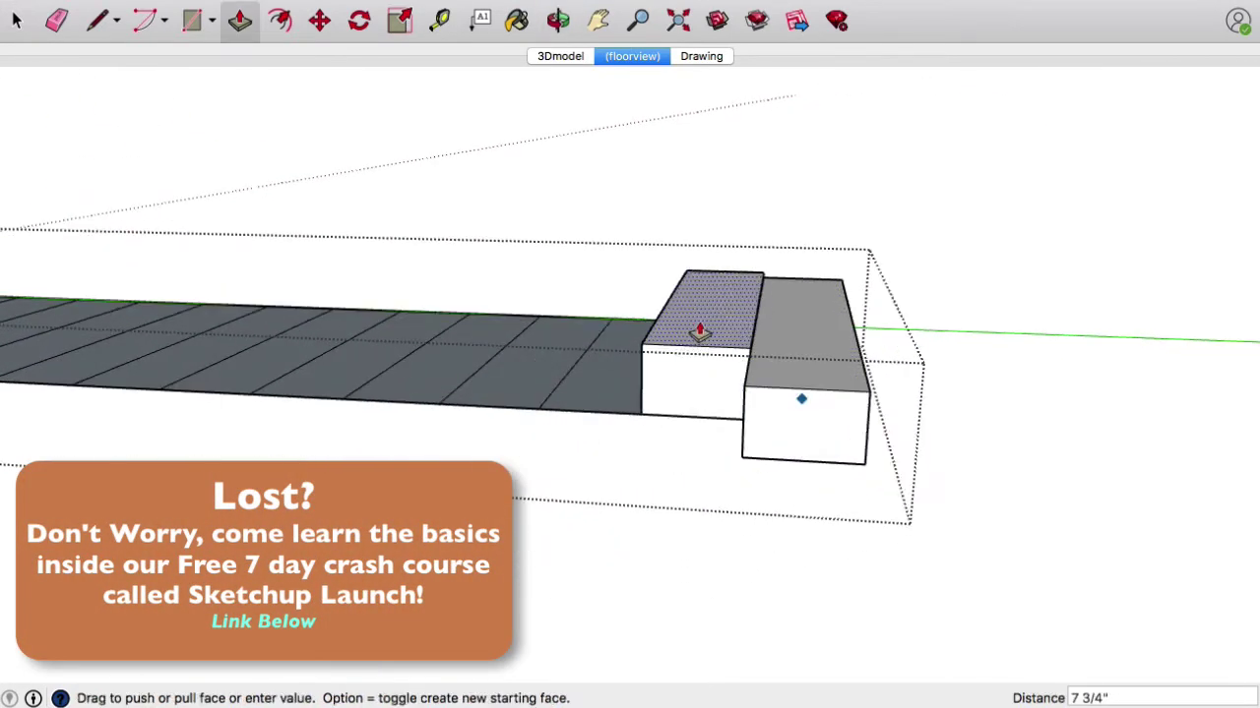
type("14")
key("Return")
left_click(624, 388)
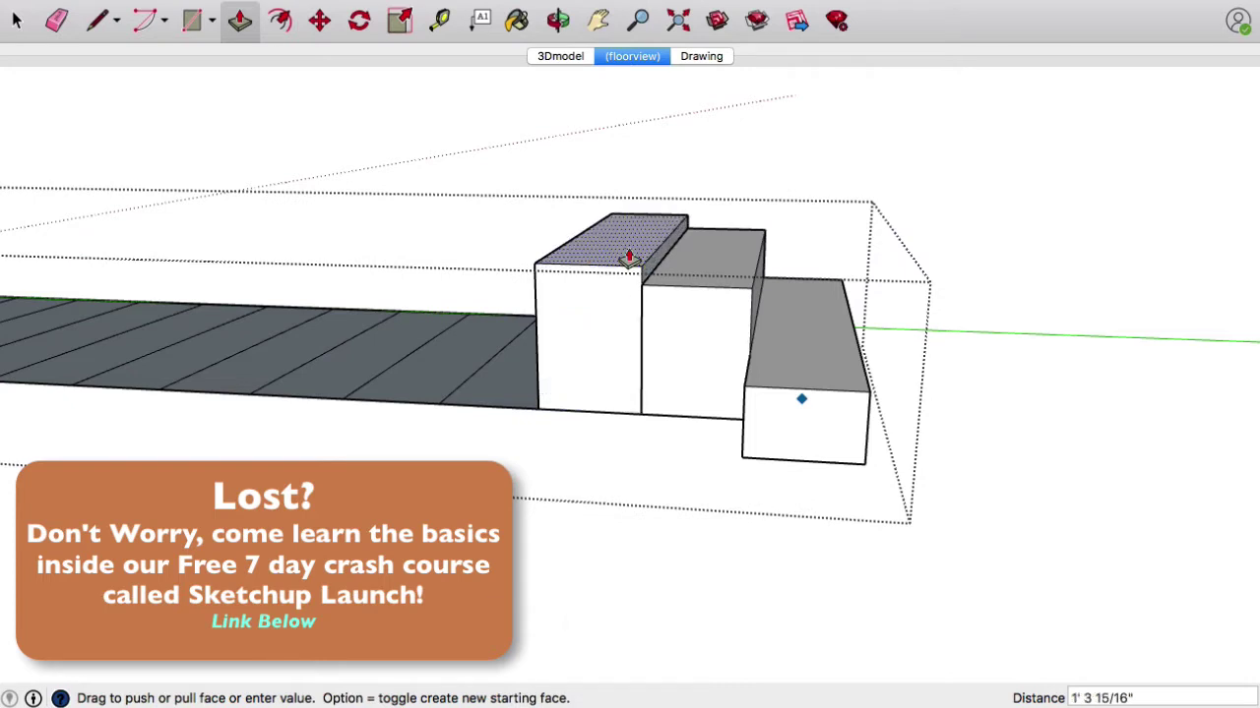
type("21")
key("Return")
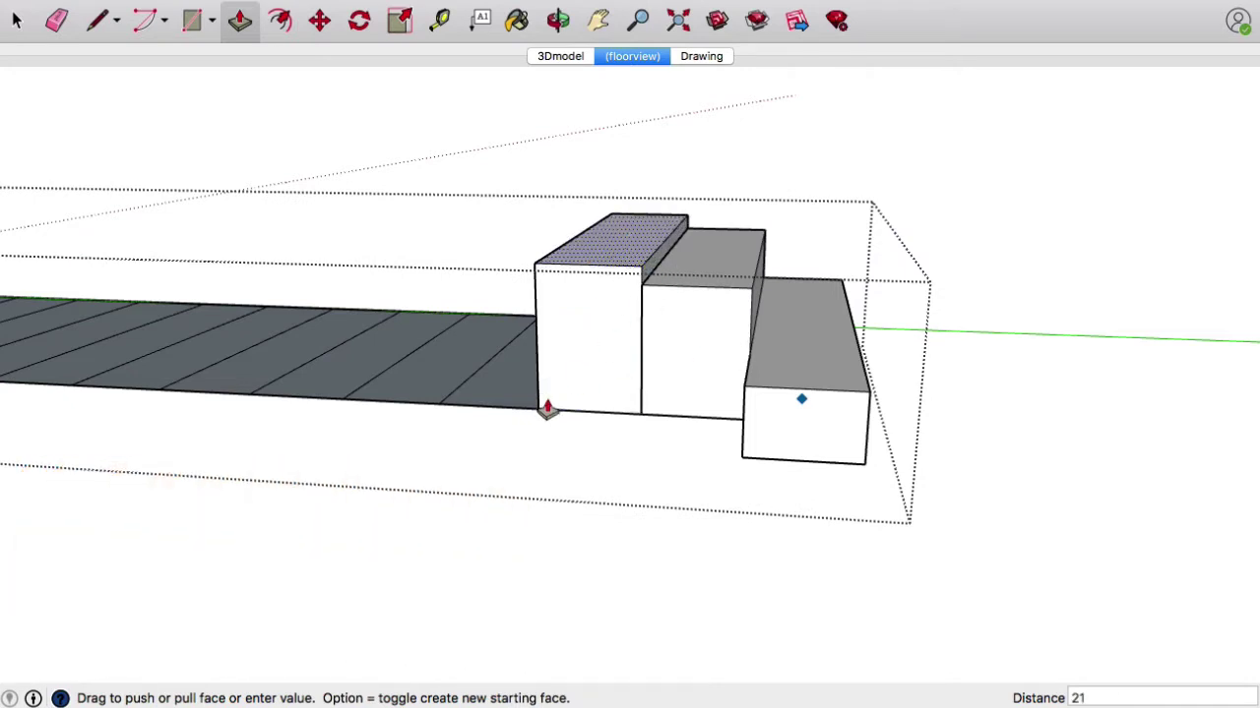
Step: Pull the fourth tread up 2' 4" and the fifth tread up 35"
double_click(546, 409)
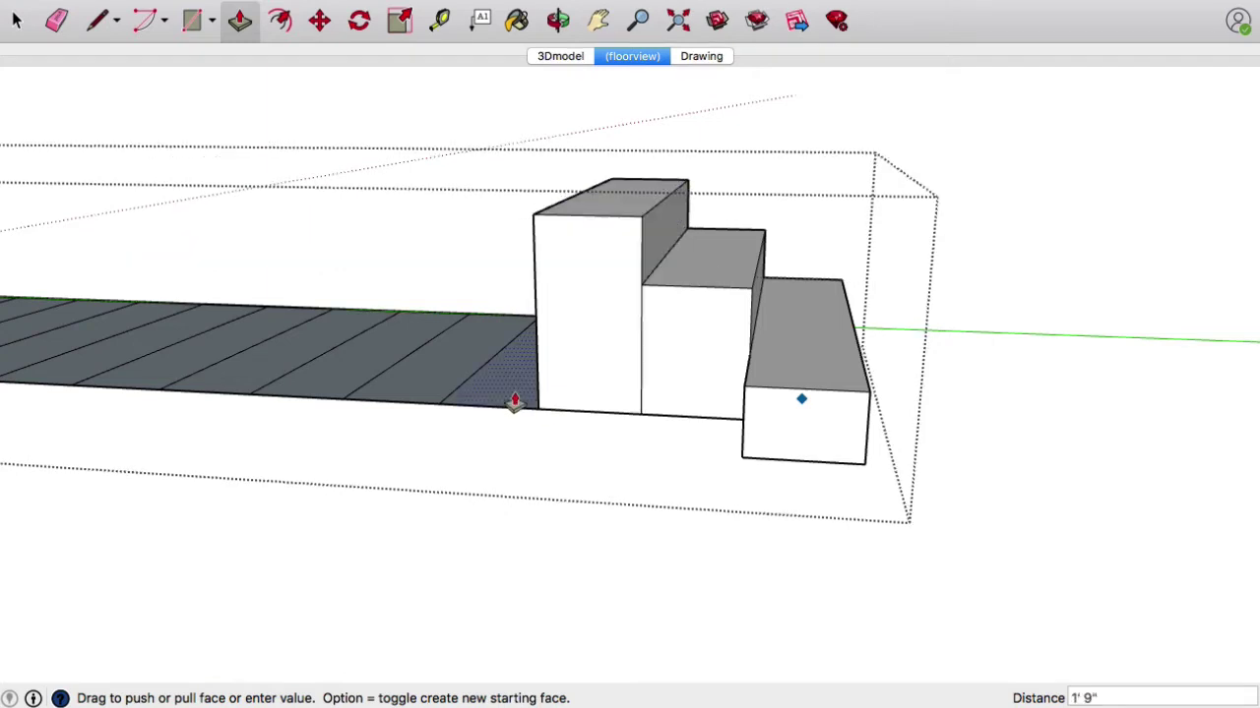
left_click_drag(514, 401, 519, 276)
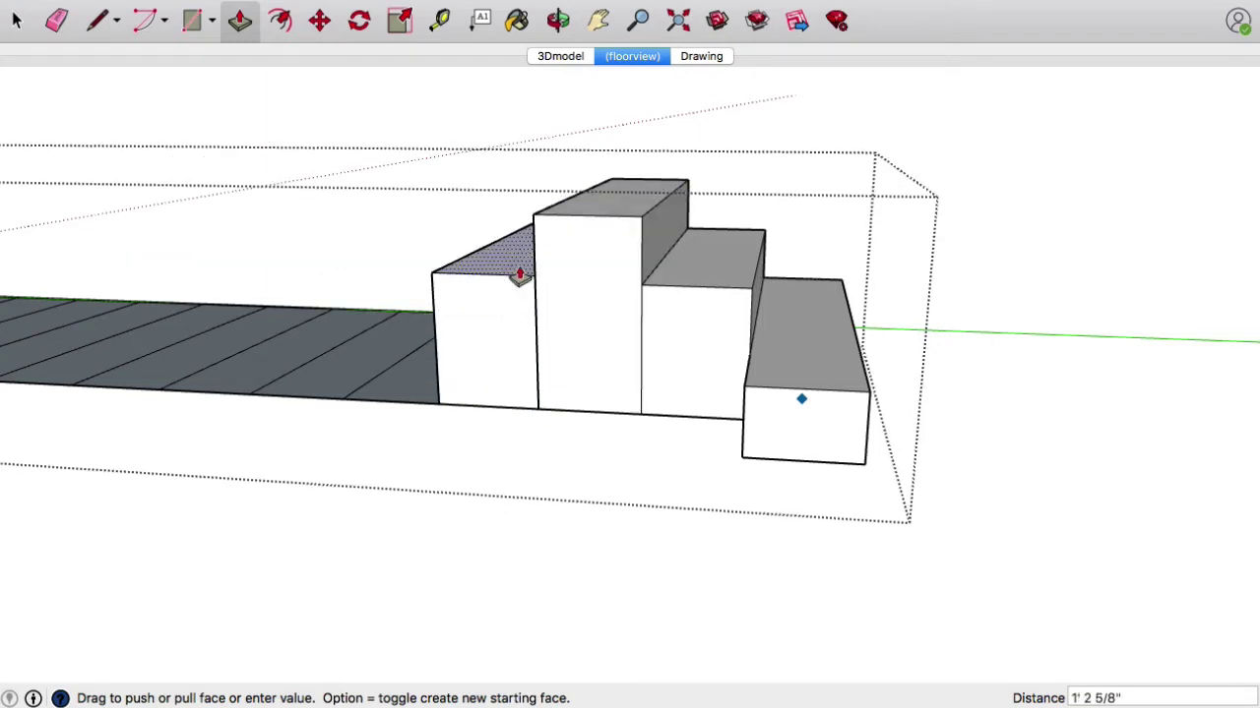
type("2'8")
key("Return")
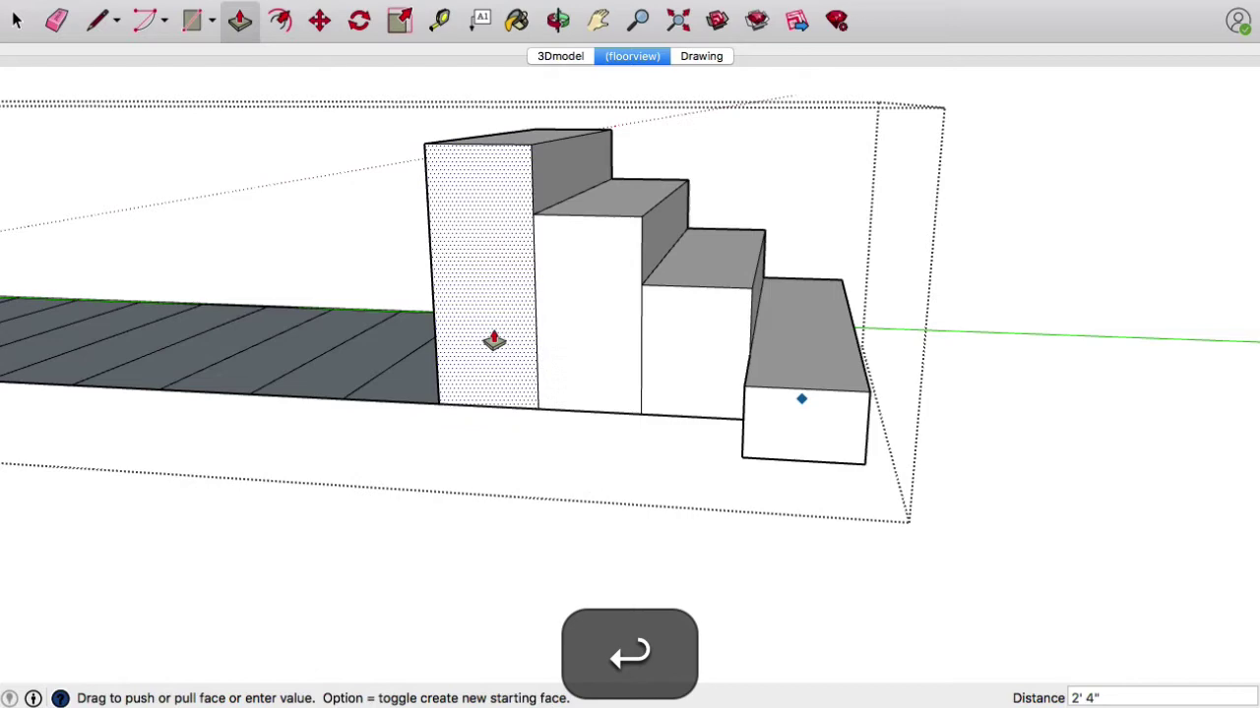
middle_click_drag(531, 433, 654, 434, "alt")
left_click_drag(654, 434, 656, 218)
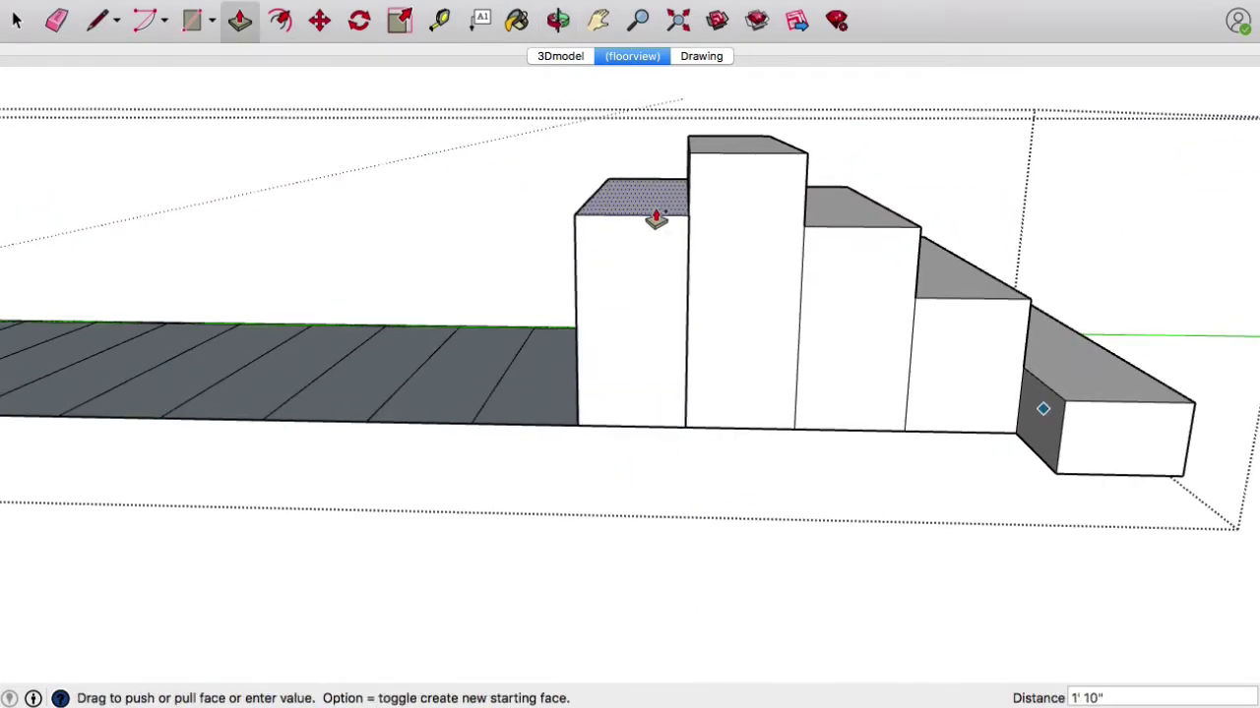
type("35")
key("Return")
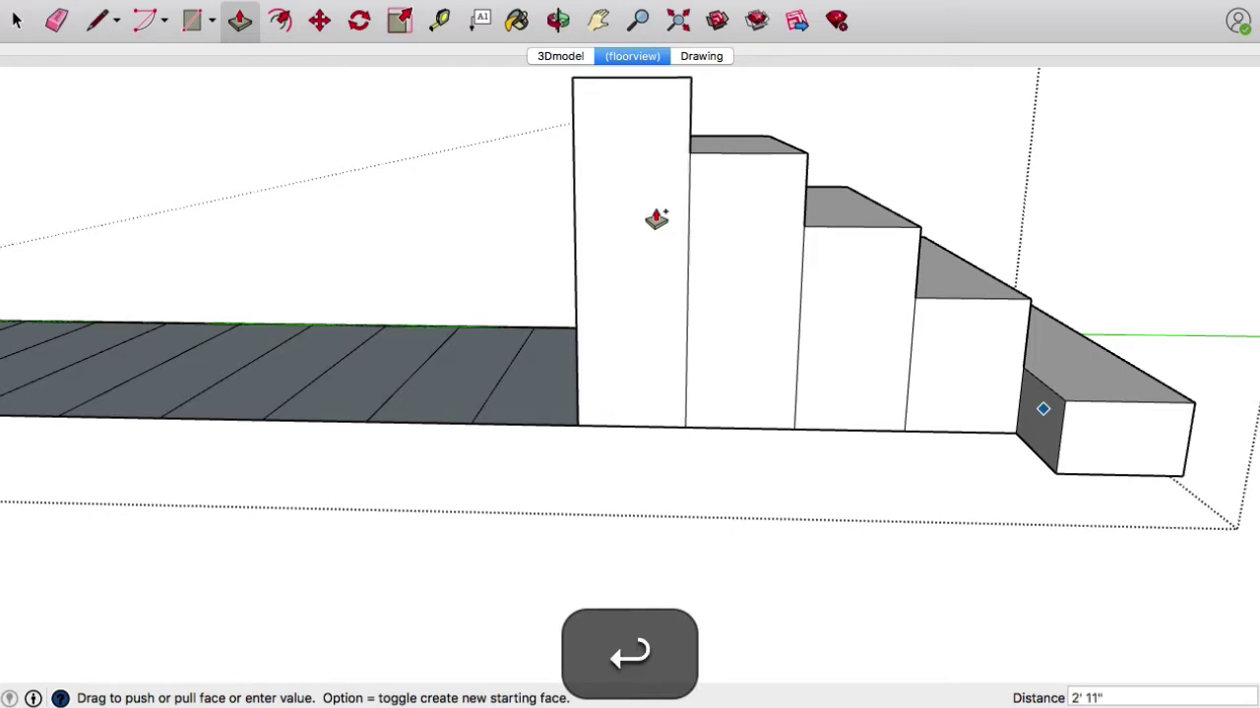
Step: Pull the sixth tread up 42"
middle_click_drag(488, 385, 679, 441, "shift")
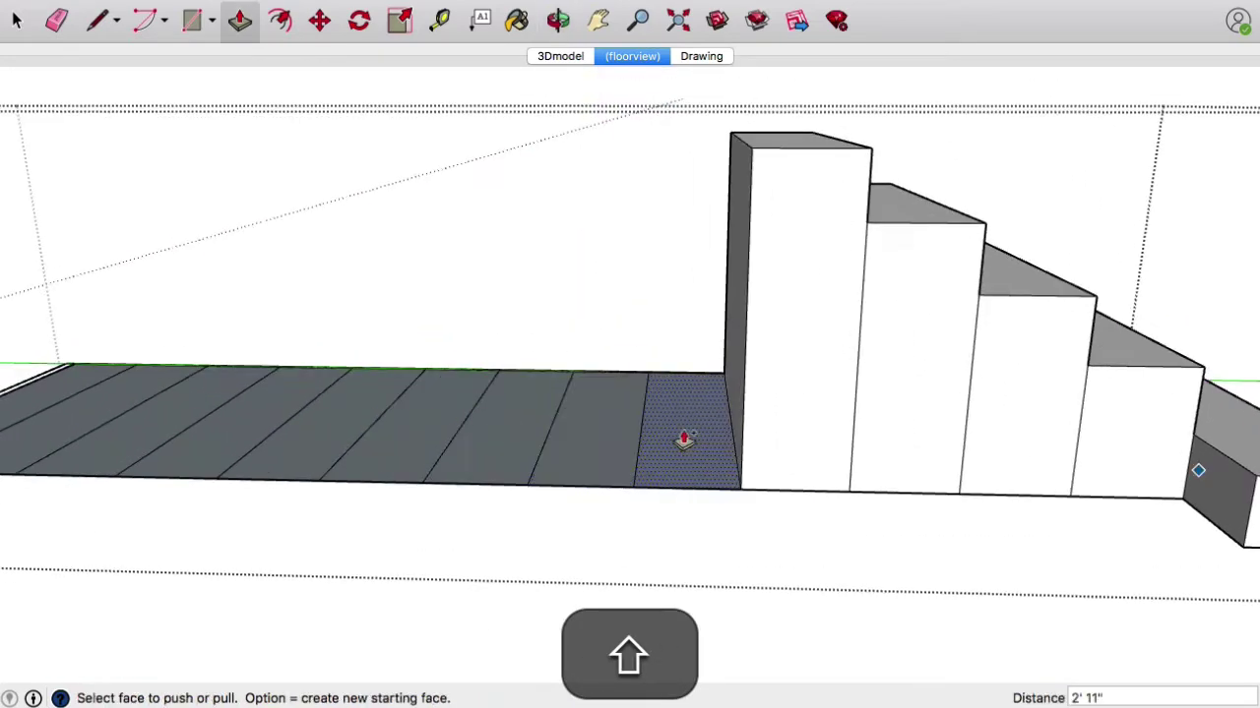
left_click_drag(680, 442, 684, 278)
type("42")
key("Return")
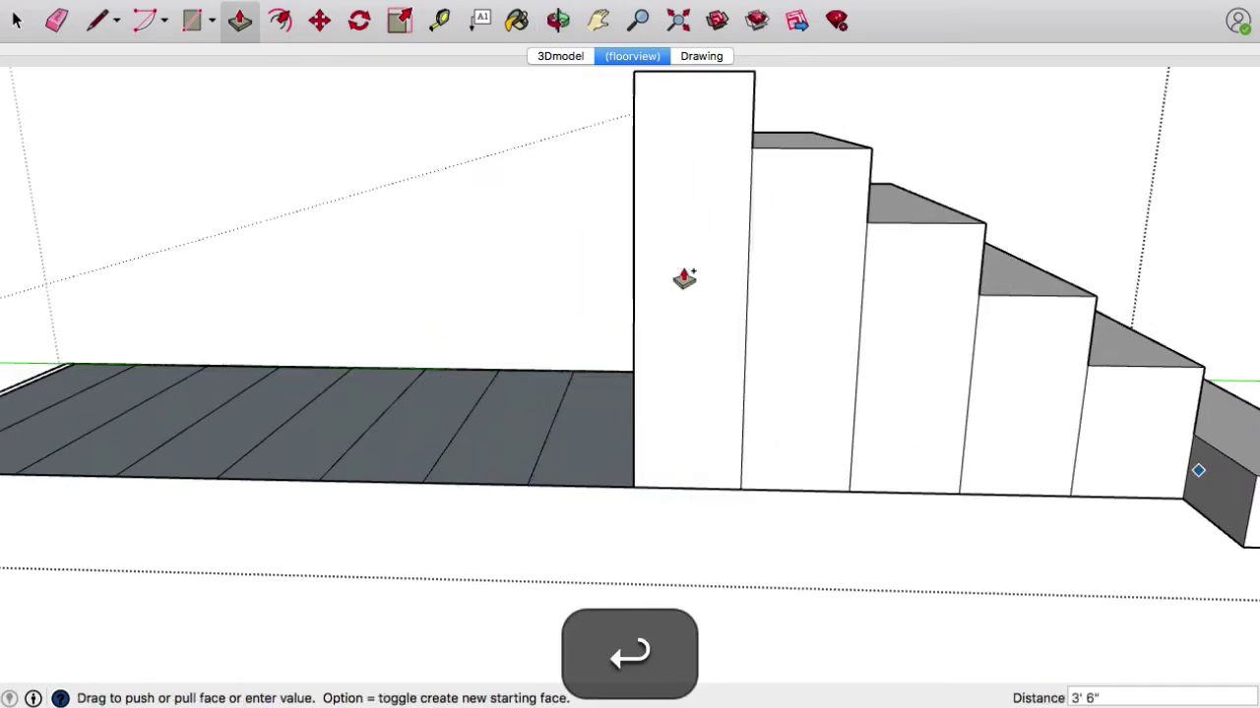
Step: Pull the seventh, eighth and ninth treads up level with the top of the sixth
middle_click_drag(472, 357, 758, 365)
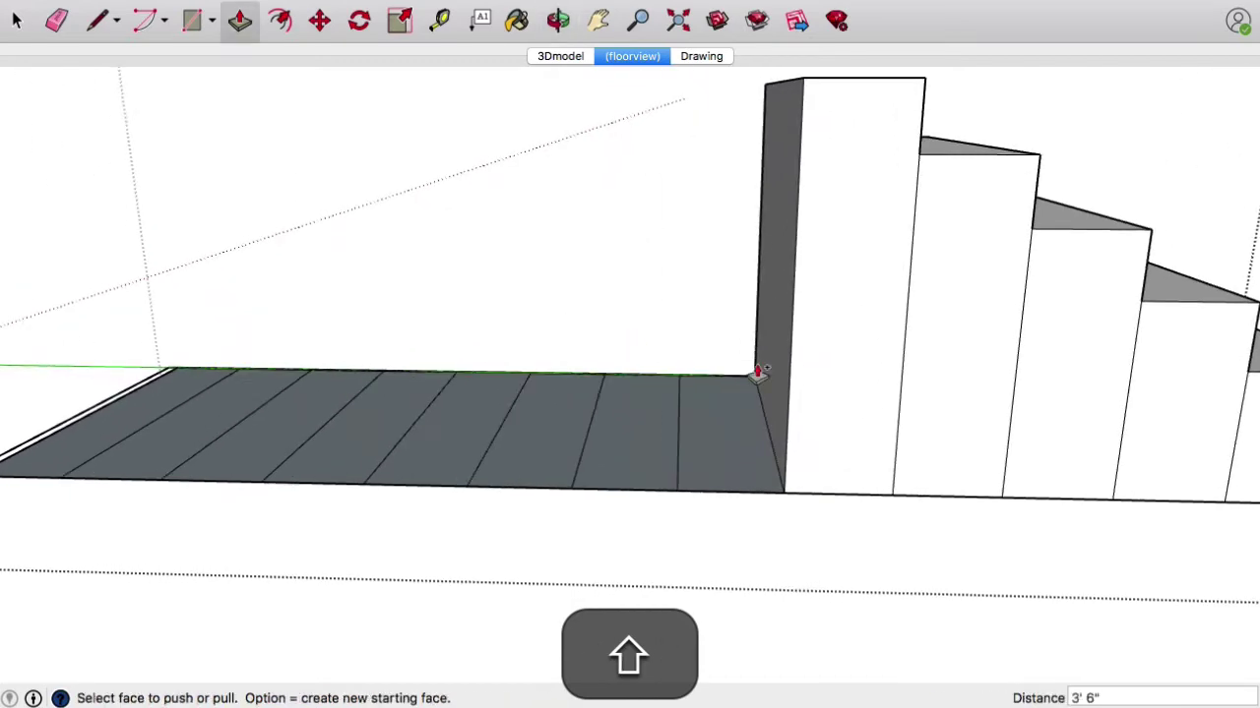
left_click_drag(725, 442, 802, 90)
scroll(653, 453, "down", 3)
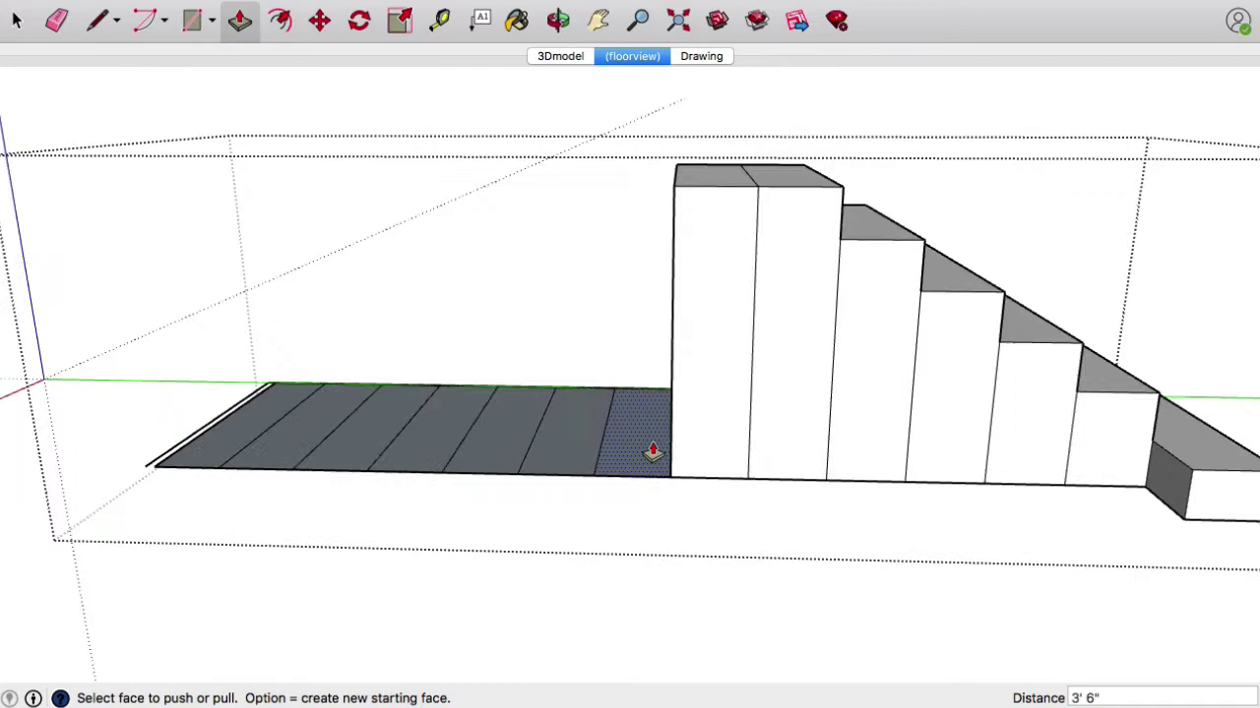
left_click_drag(652, 453, 706, 201)
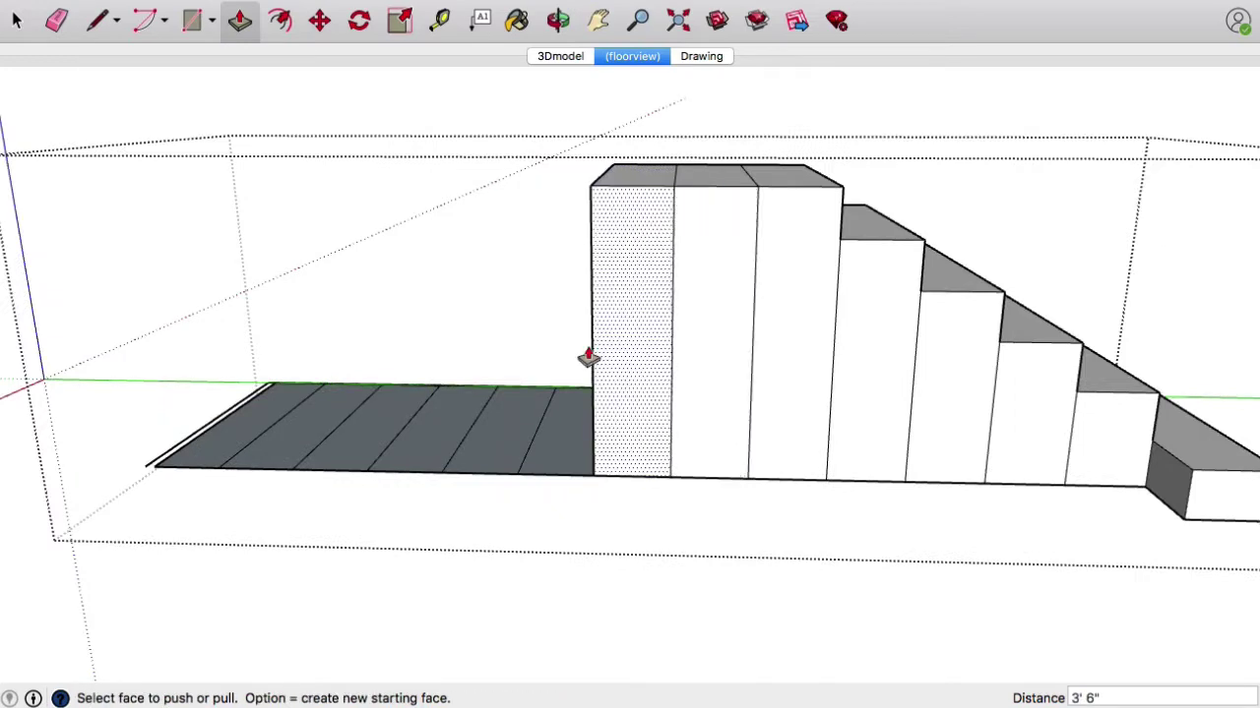
left_click_drag(565, 442, 635, 197)
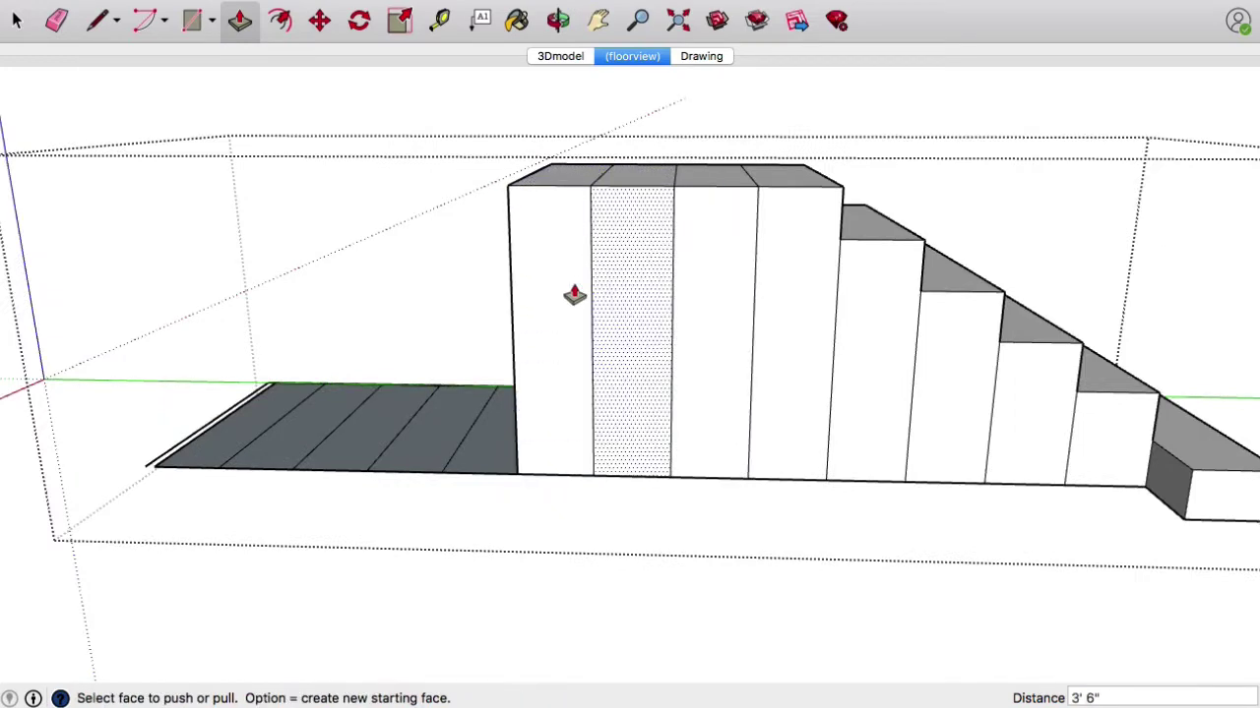
Step: Pull the tenth and eleventh treads up to the same 3' 6" height as their neighbours
middle_click_drag(542, 481, 669, 492, "shift")
left_click(608, 479)
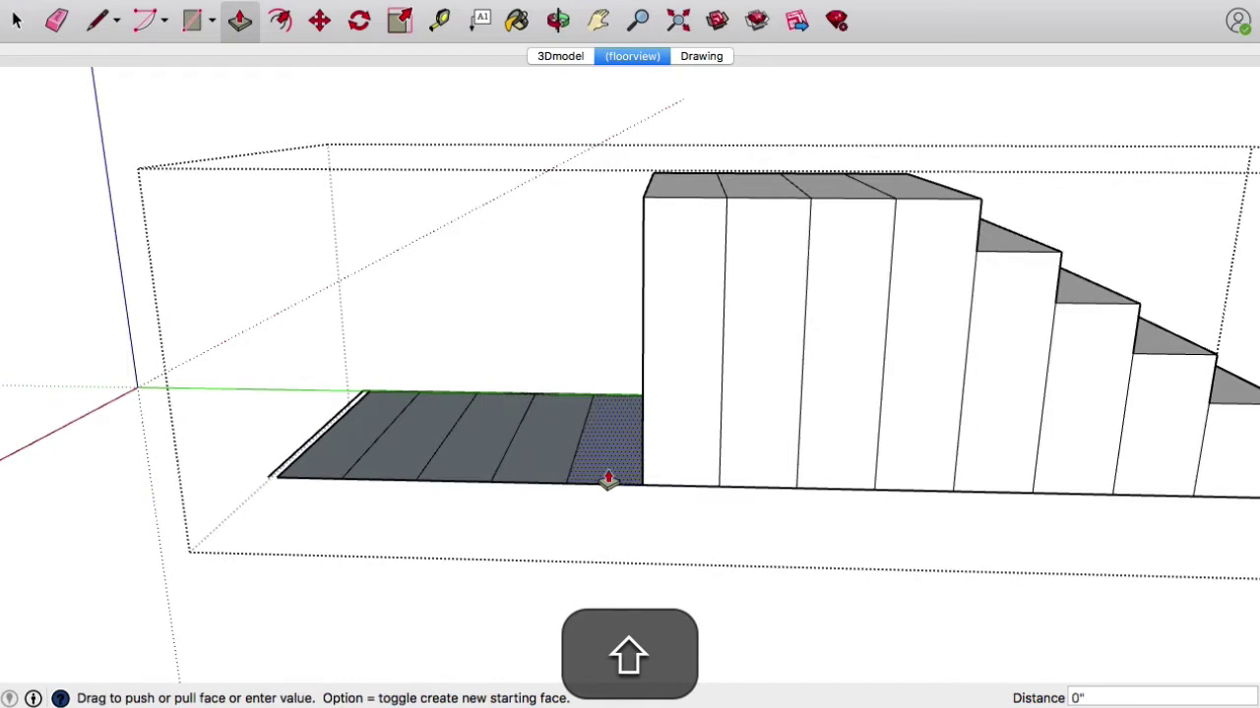
left_click(675, 203)
left_click(546, 467)
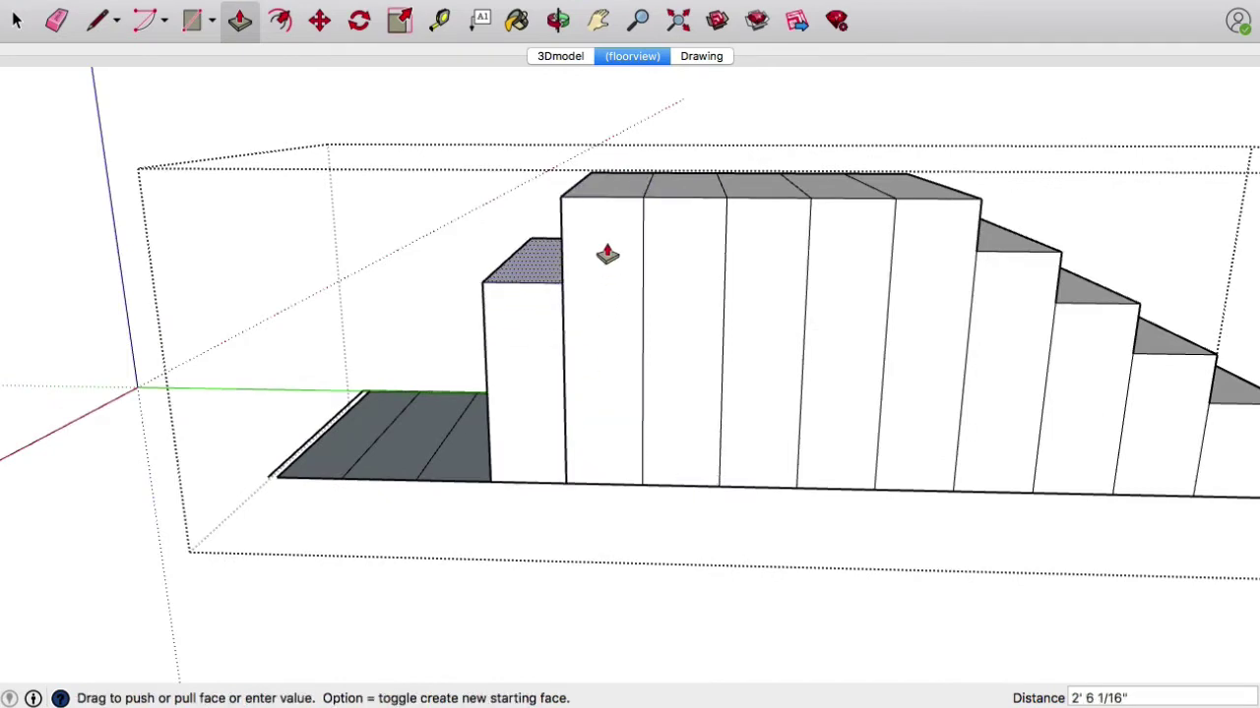
left_click(608, 203)
Step: Pull the last three flat treads at the far end up level with the 3' 6" block
middle_click_drag(467, 360, 594, 373, "shift")
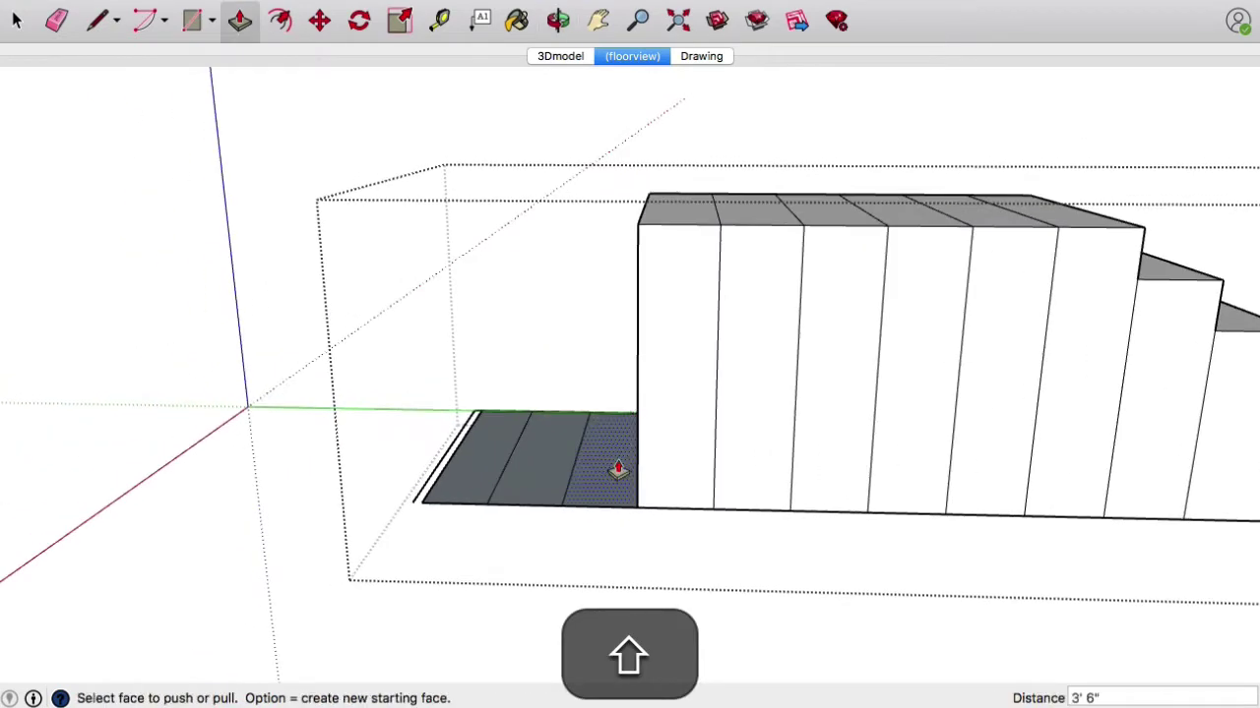
left_click(613, 467)
left_click(700, 233)
left_click(525, 495)
left_click(457, 407)
left_click(456, 408)
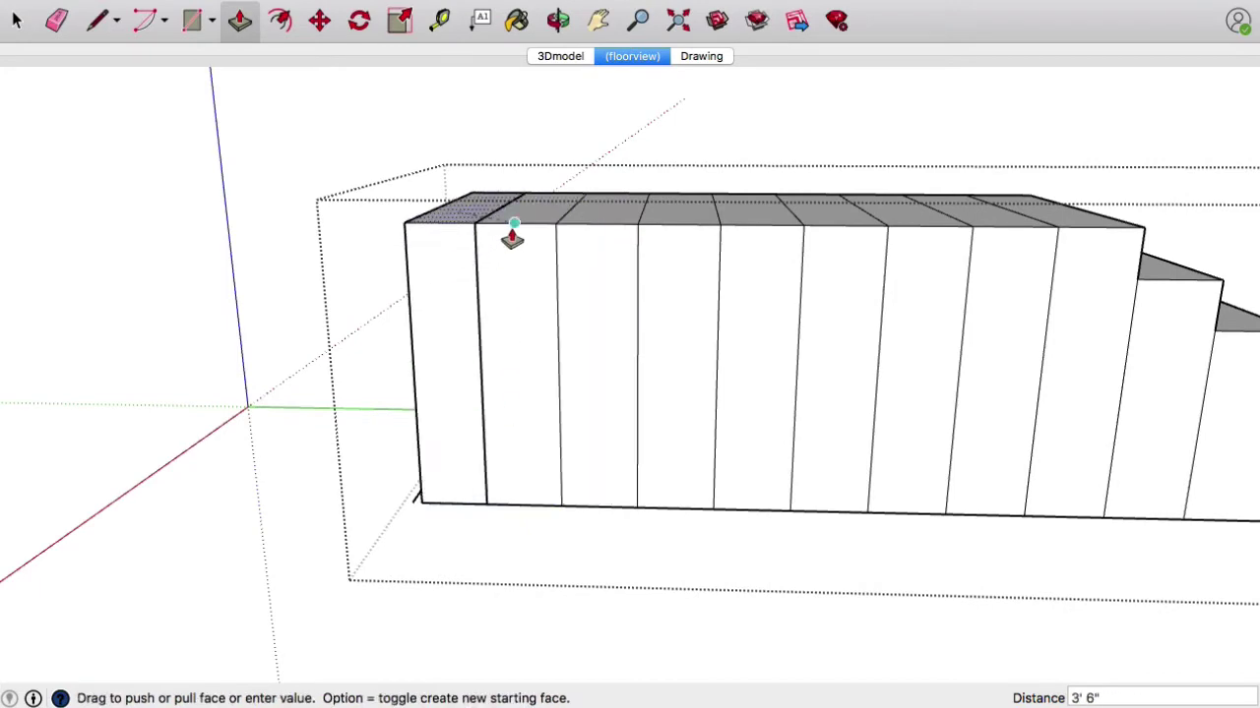
left_click(511, 231)
Step: Raise the top of the seventh step by a further 7"
middle_click_drag(948, 627, 673, 157)
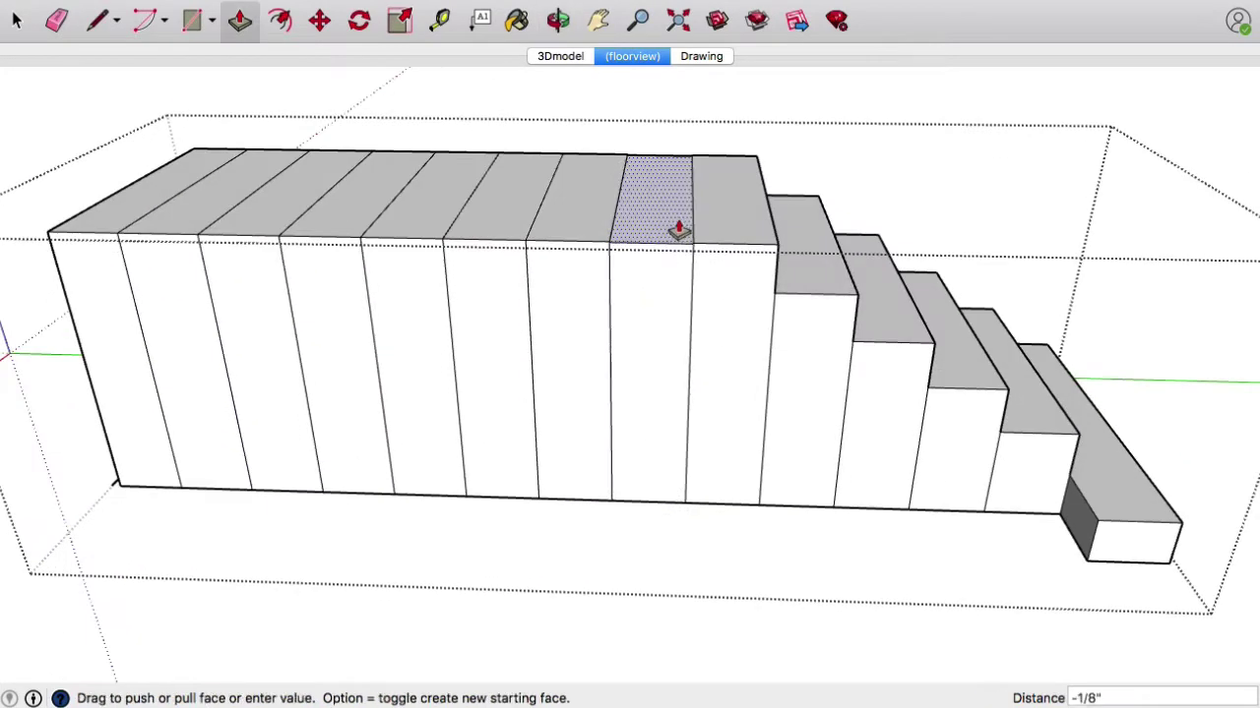
left_click(673, 157)
type("7")
key("Return")
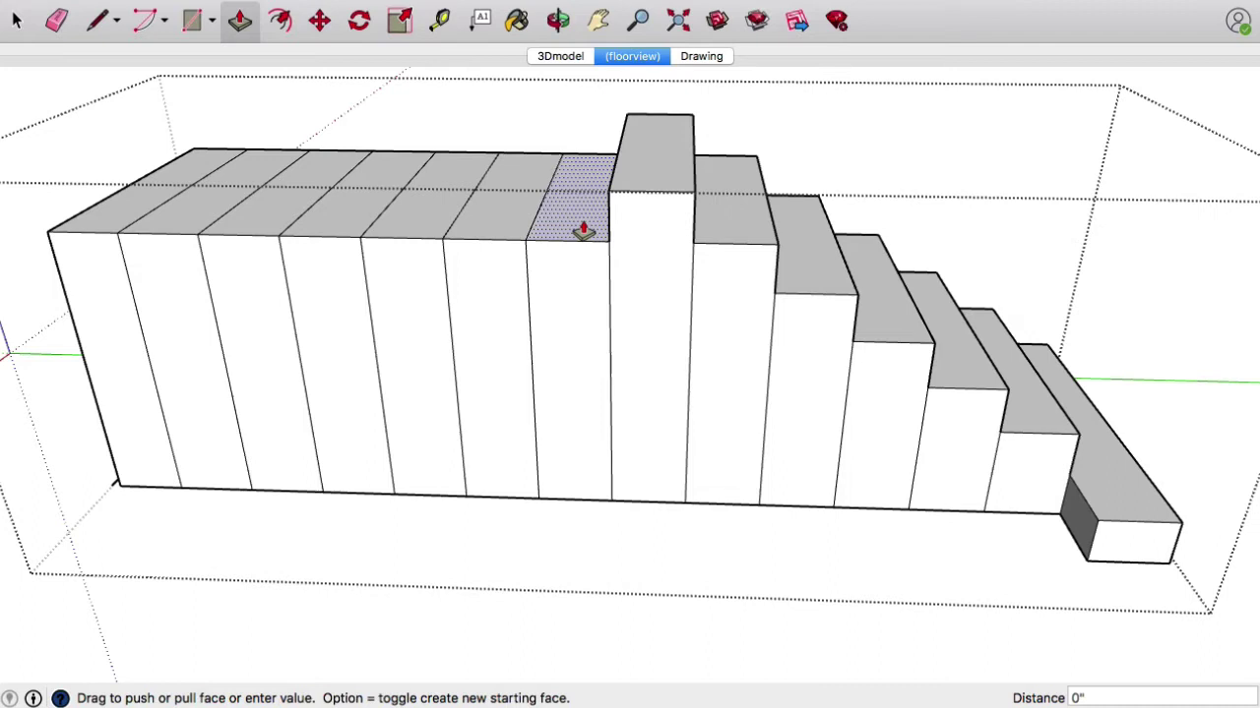
Step: Raise the top of the eighth step by 1' 2" above the flat block
left_click(580, 230)
type("1'2")
key("Return")
left_click(587, 182)
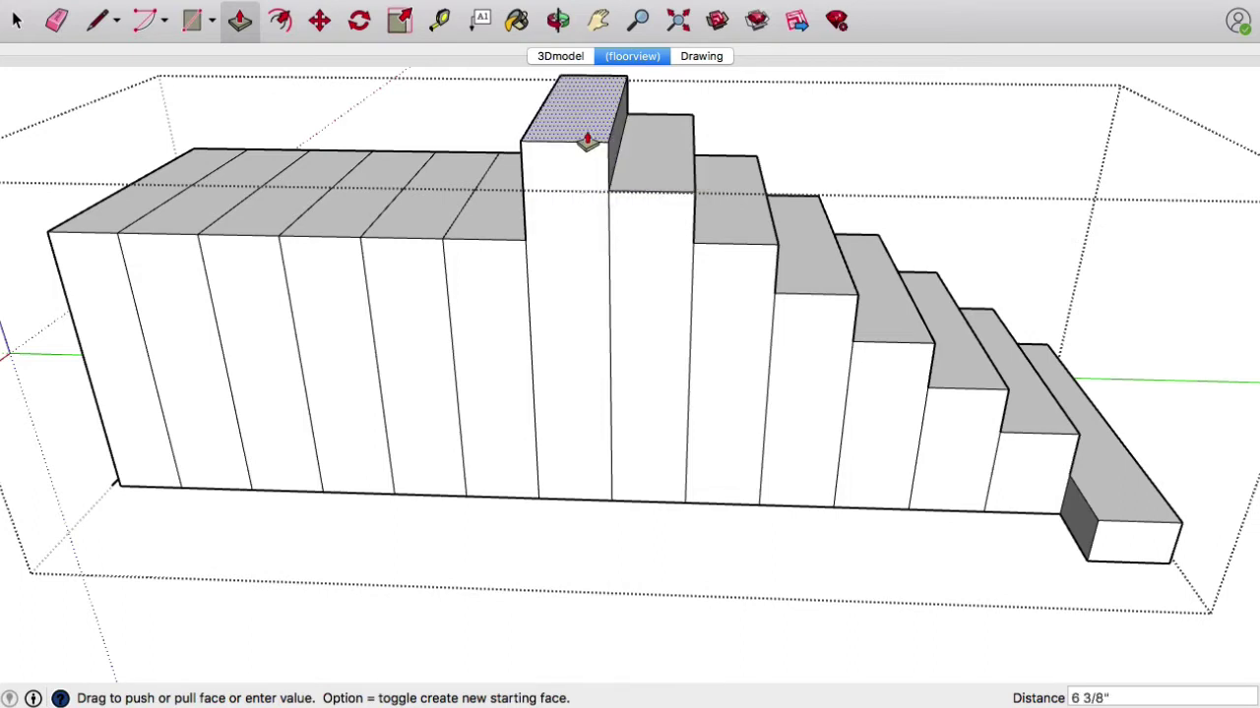
key("Return")
Step: Raise the ninth step 14" to the height of the eighth, and extrude a further 7" from a new starting face
left_click(507, 202)
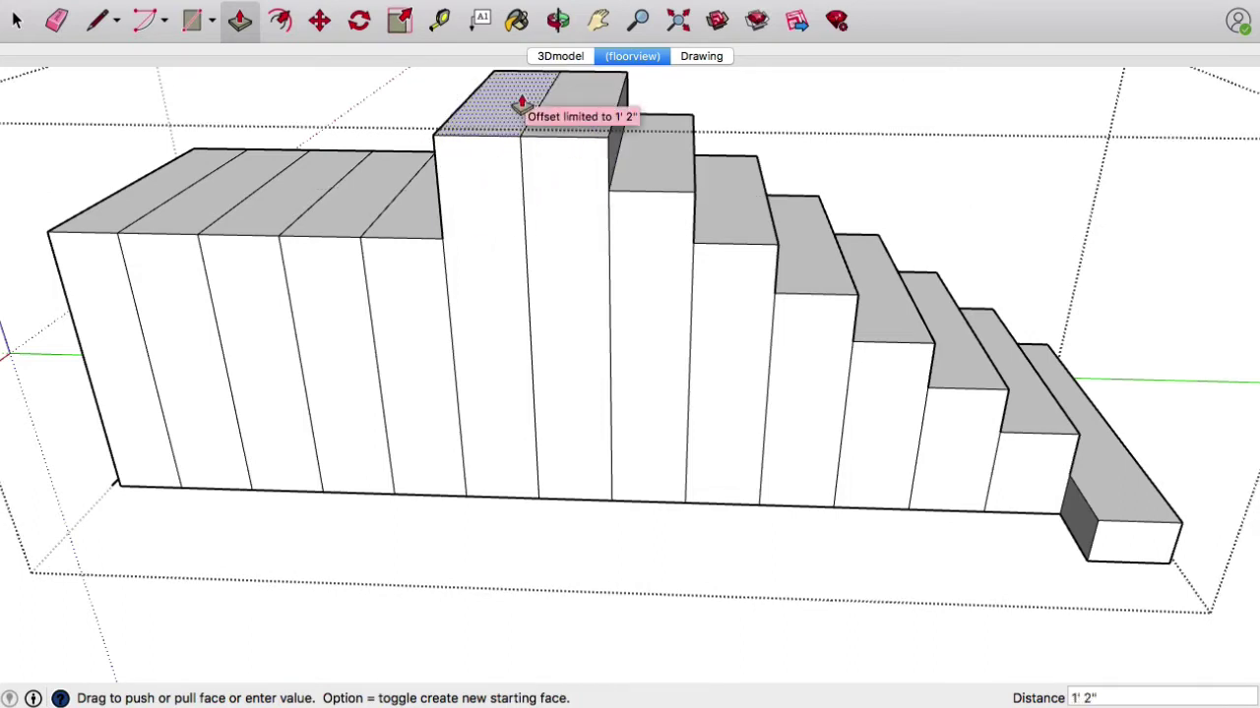
type("14")
key("Return")
left_click(521, 91)
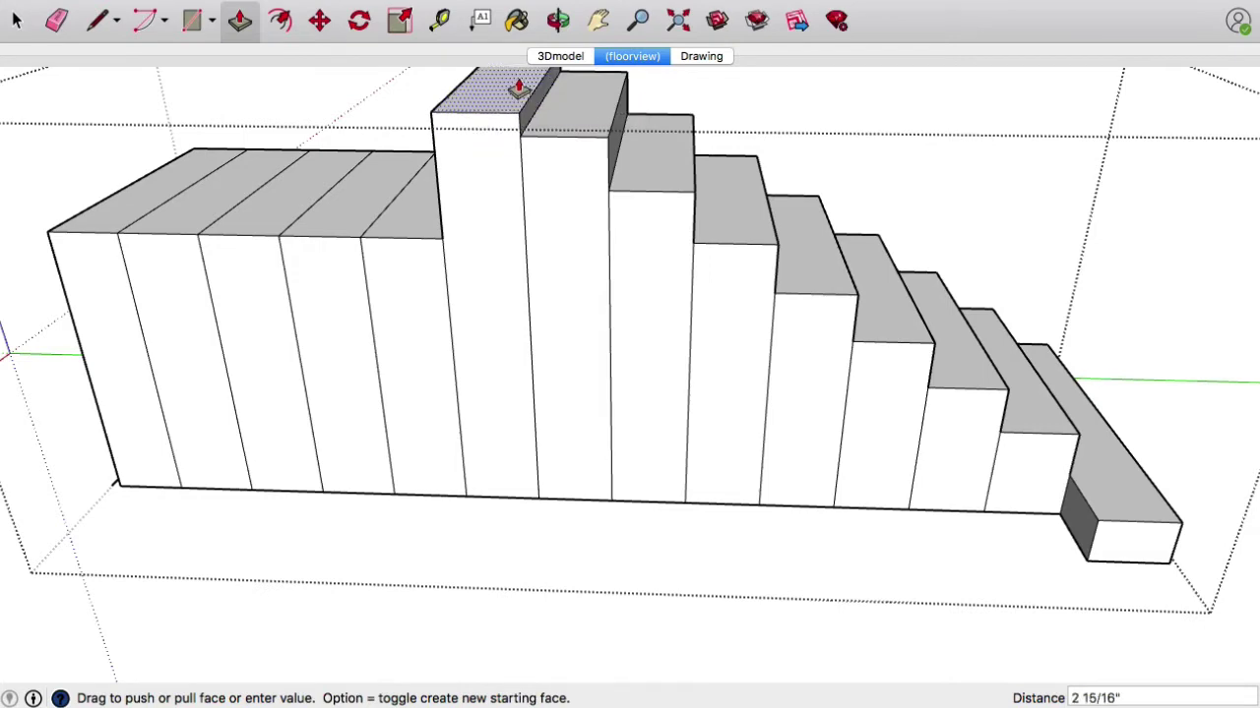
scroll(516, 128, "down", 3)
key("alt")
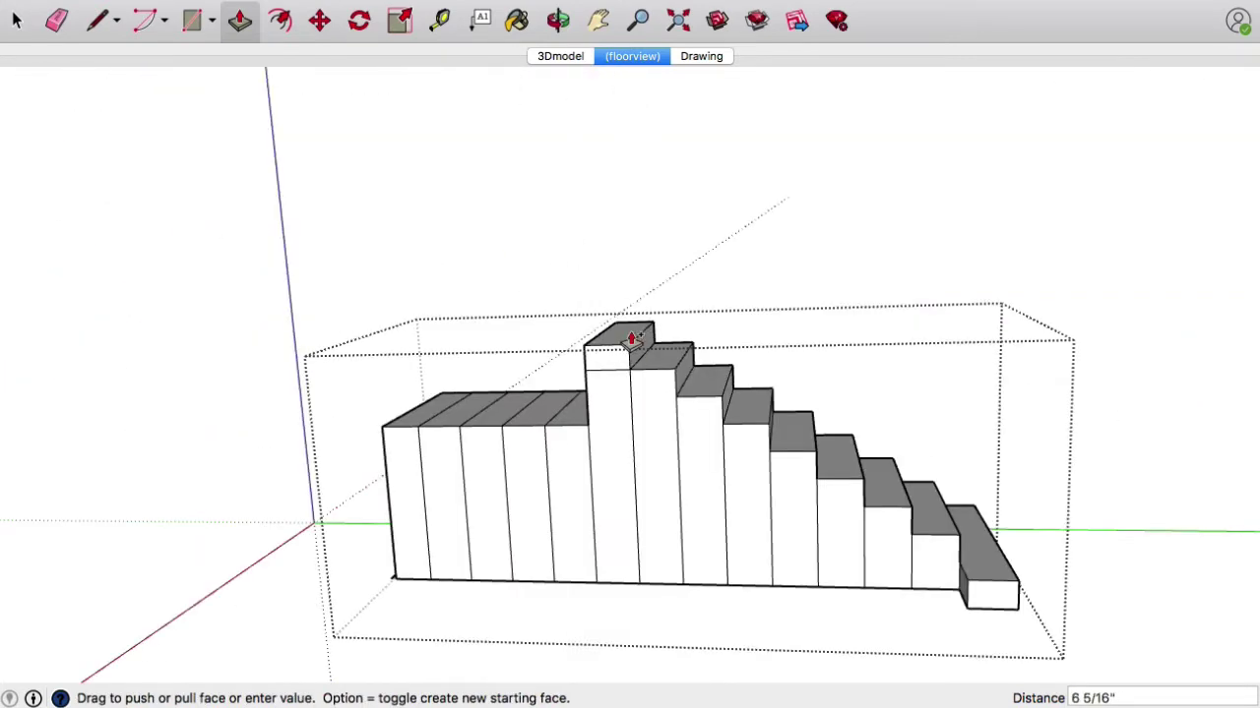
type("7")
key("Return")
Step: Raise the tenth step level with the ninth, plus another 7"
left_click(569, 417)
left_click(562, 344)
left_click(563, 335)
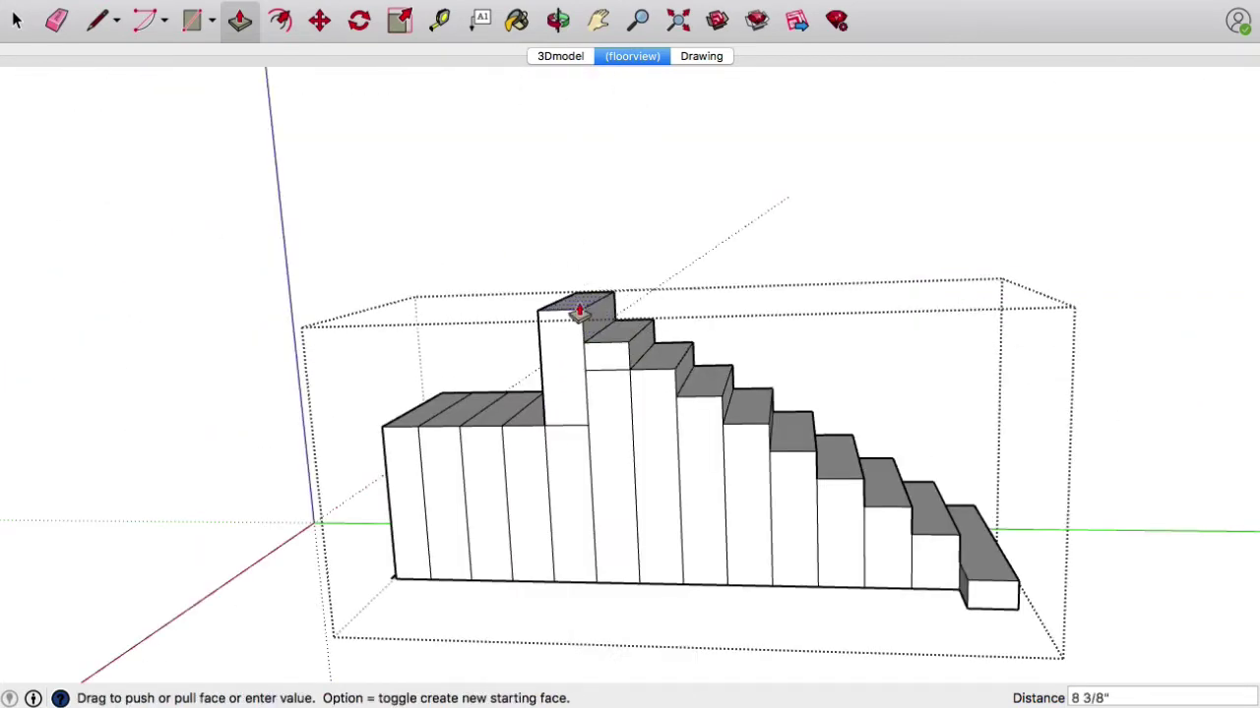
type("7")
key("Return")
Step: Raise the eleventh and twelfth steps so that each rises 7" above the step before it
left_click(541, 413)
type("7")
key("Return")
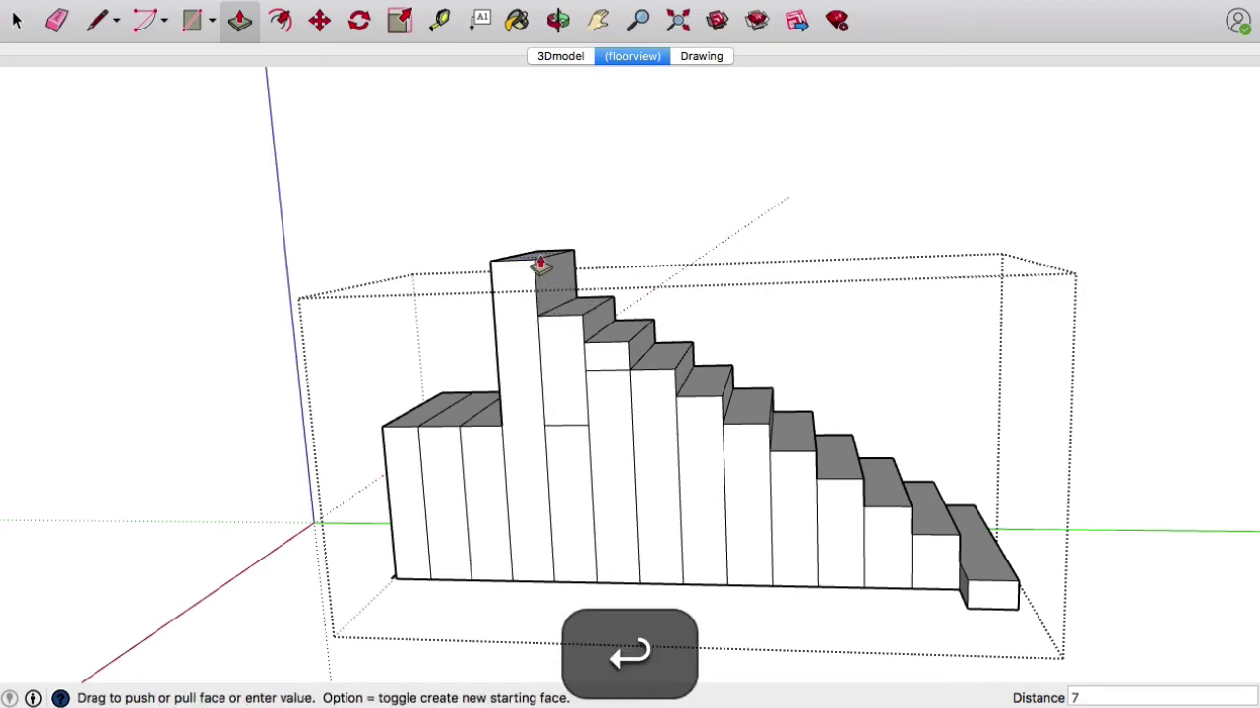
left_click(489, 290)
left_click(506, 273)
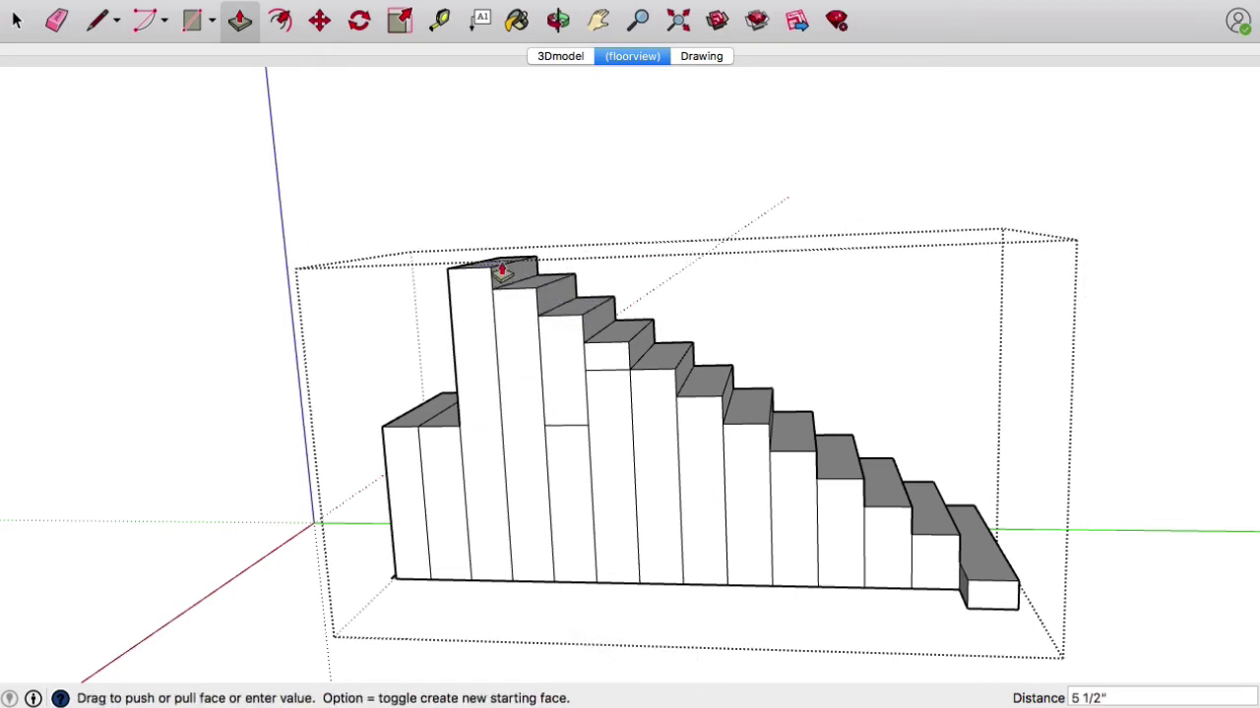
type("7")
key("Return")
Step: Raise the thirteenth step to the height of the twelfth, plus another 7"
left_click(437, 439)
left_click(459, 272)
middle_click_drag(459, 272, 442, 262)
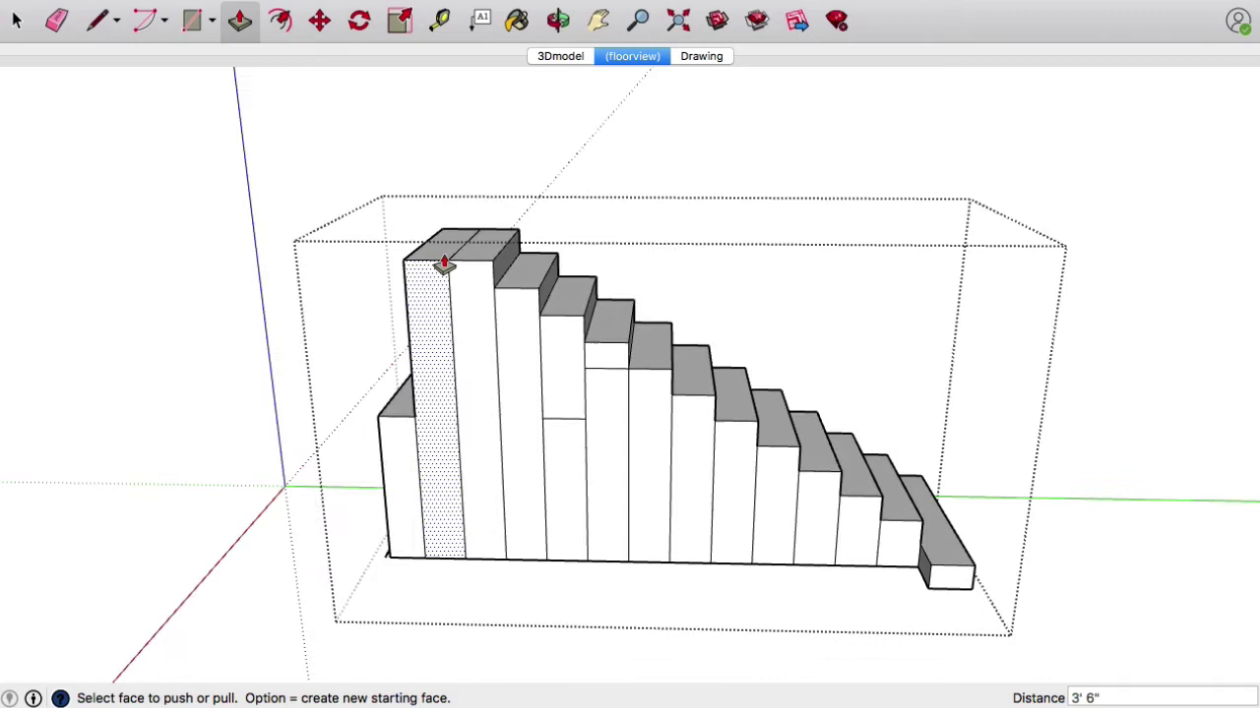
left_click(450, 236)
type("7")
key("Return")
Step: Raise the last step at the far end level with the thirteenth, plus another 7"
left_click(404, 408)
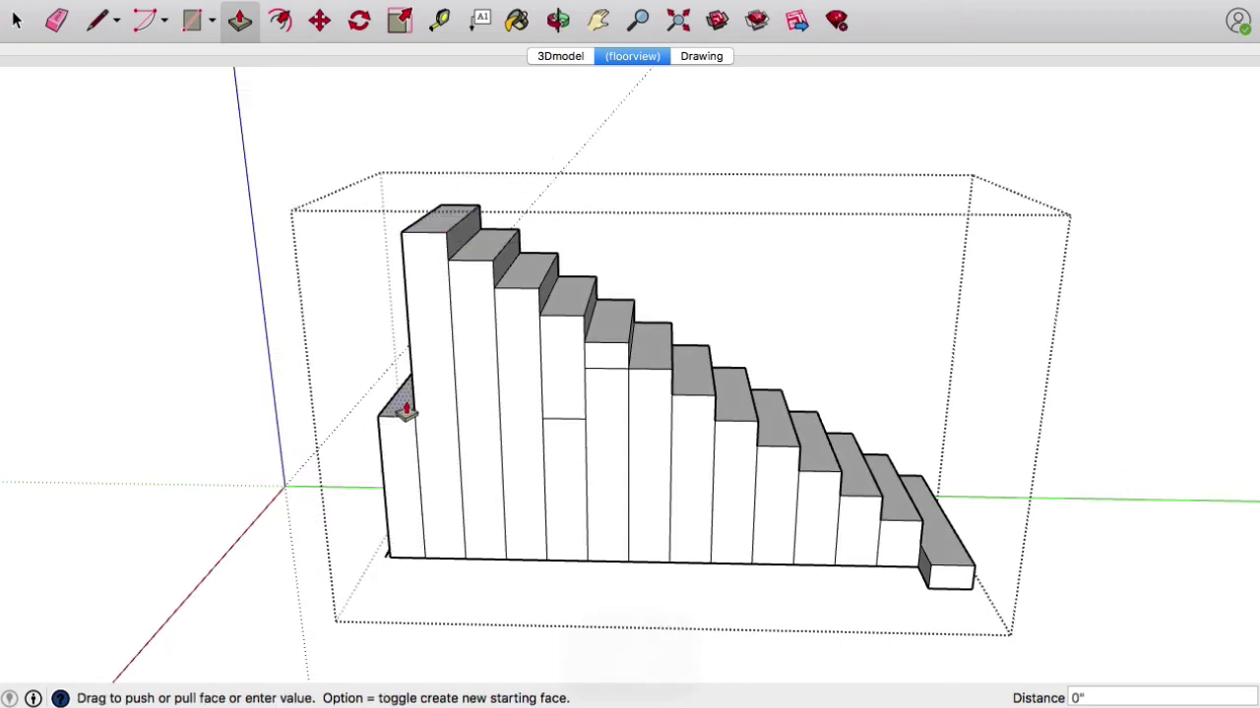
left_click(429, 239)
left_click(408, 205)
type("7")
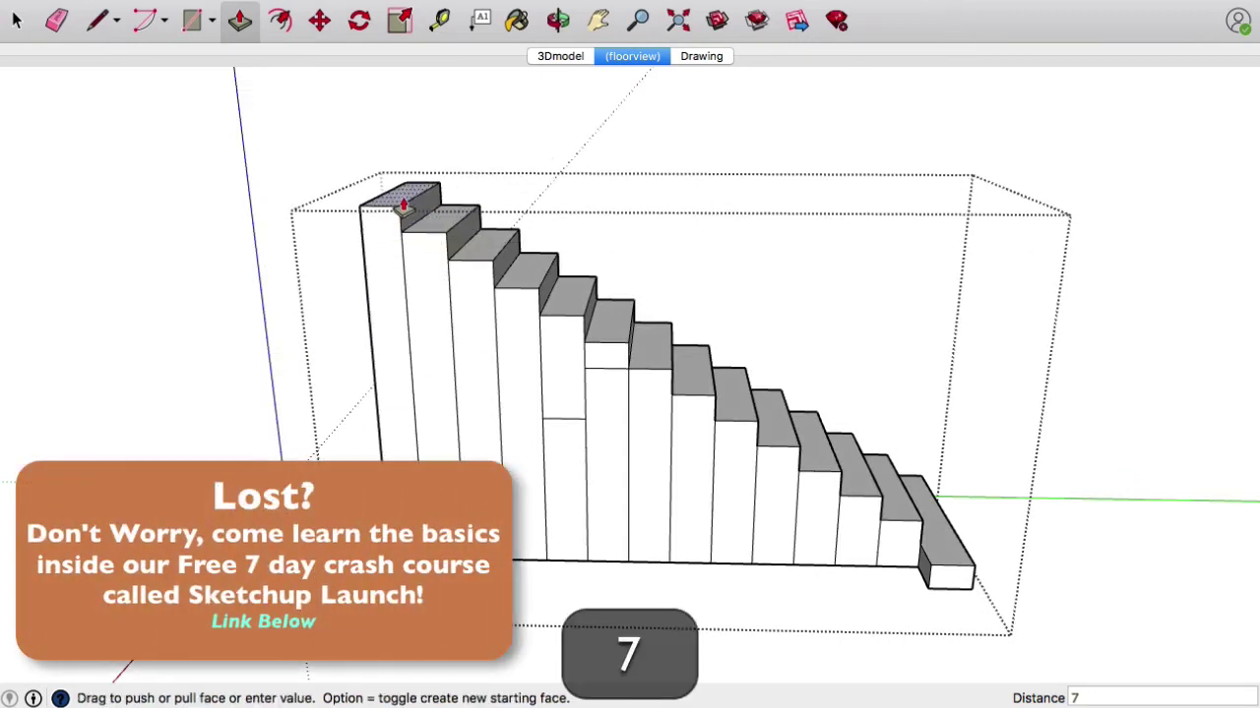
key("Return")
Step: Erase the leftover horizontal edges on the side faces of the ninth and tenth steps
key("e")
left_click(579, 418)
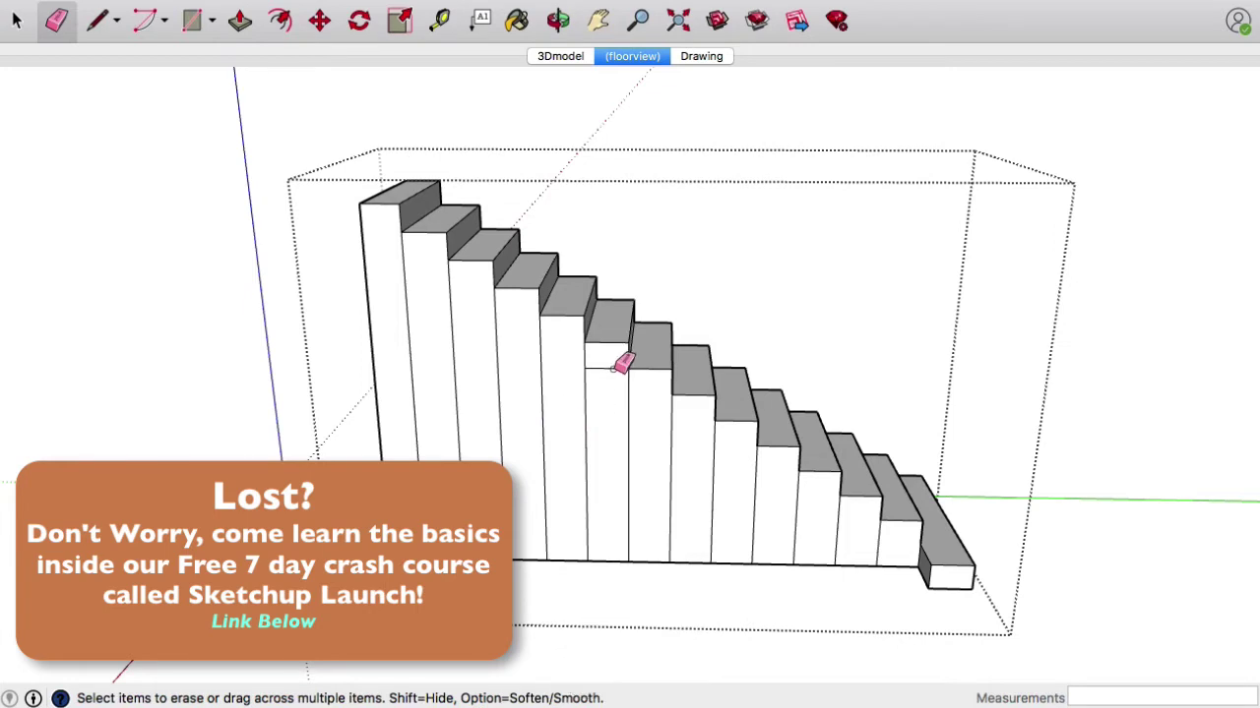
left_click(612, 367)
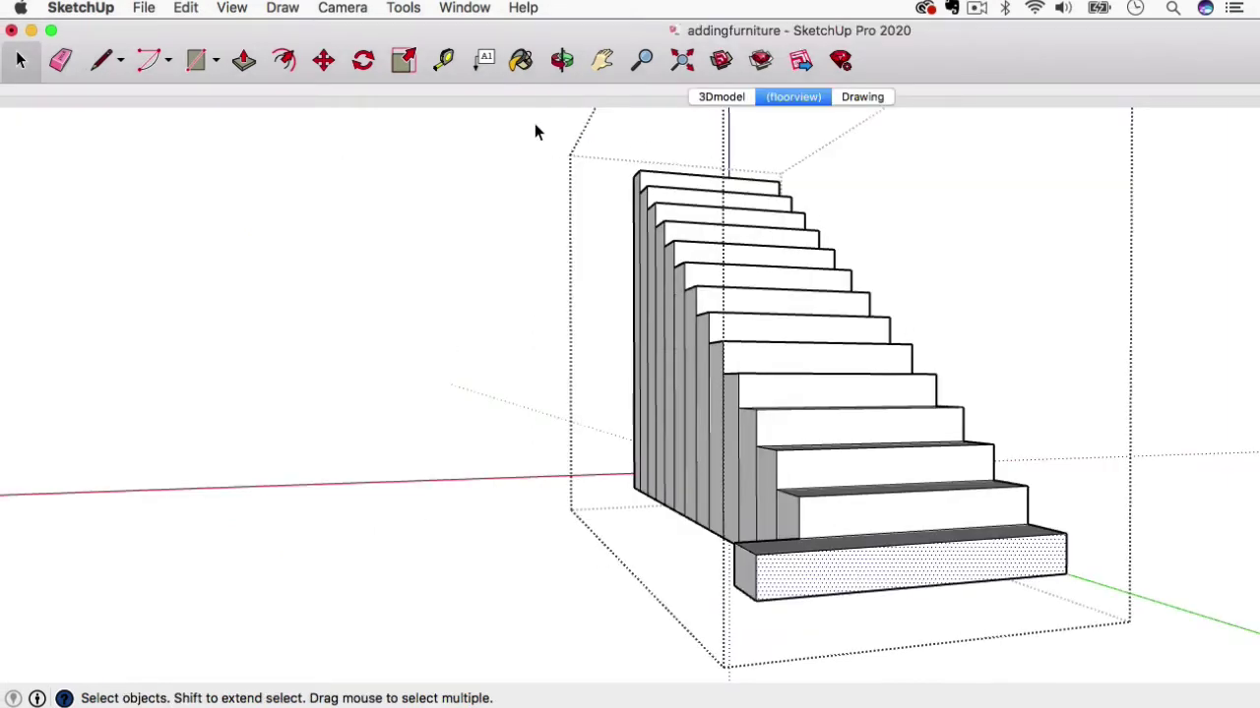
Step: Paint the front riser of the bottom step with the platinum-textured home-decorators wood material from the model's colors
left_click(521, 60)
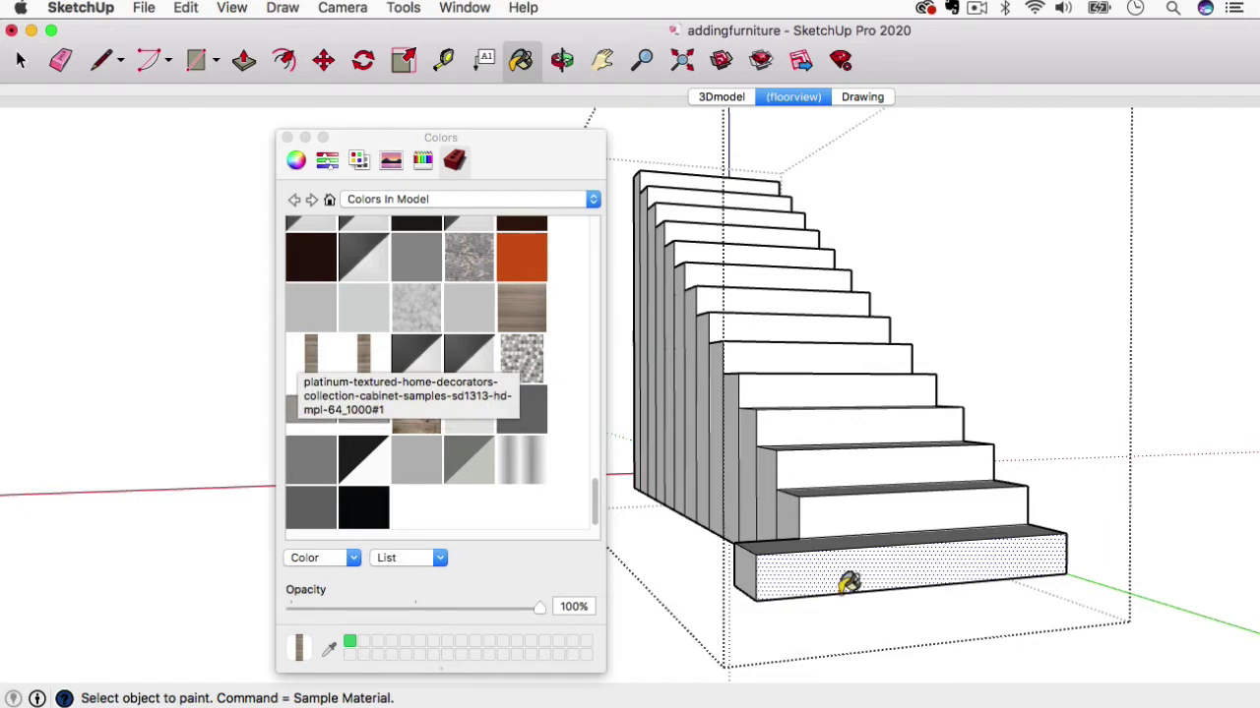
left_click(892, 570)
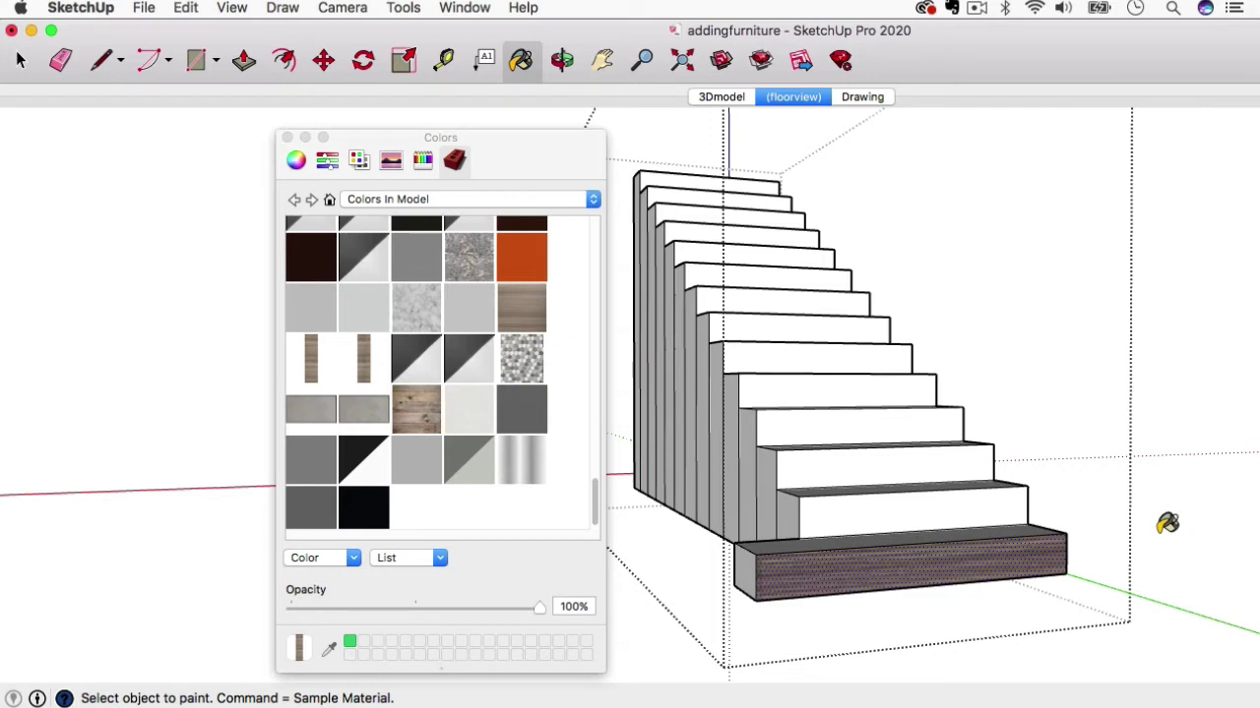
key("space")
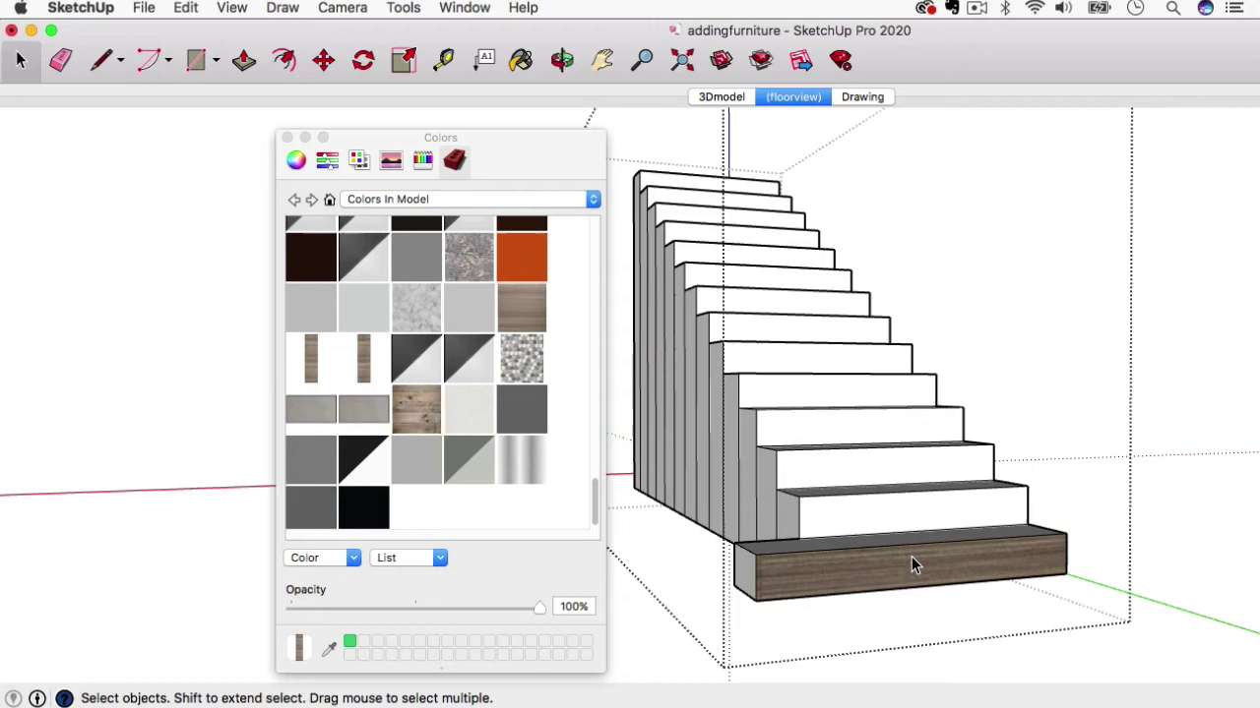
Step: Reposition the wood texture on the bottom step's riser by shifting it slightly across the face
left_click(911, 559)
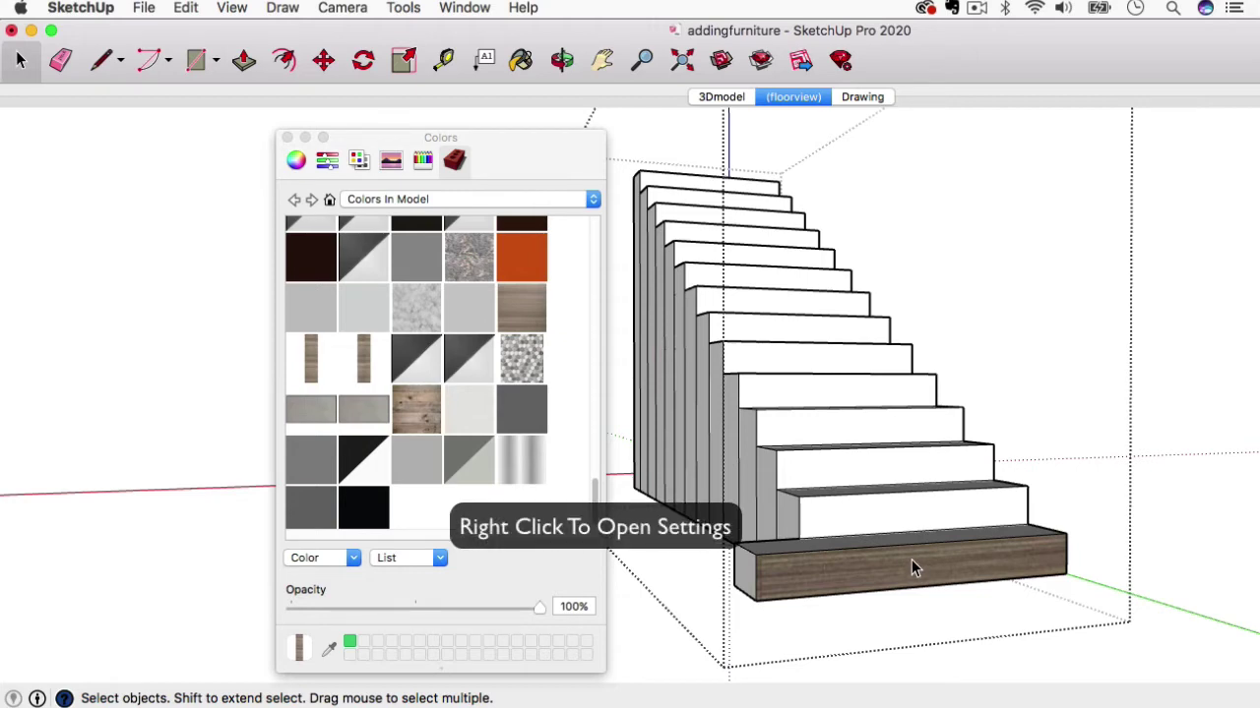
right_click(912, 559)
mouse_move(982, 661)
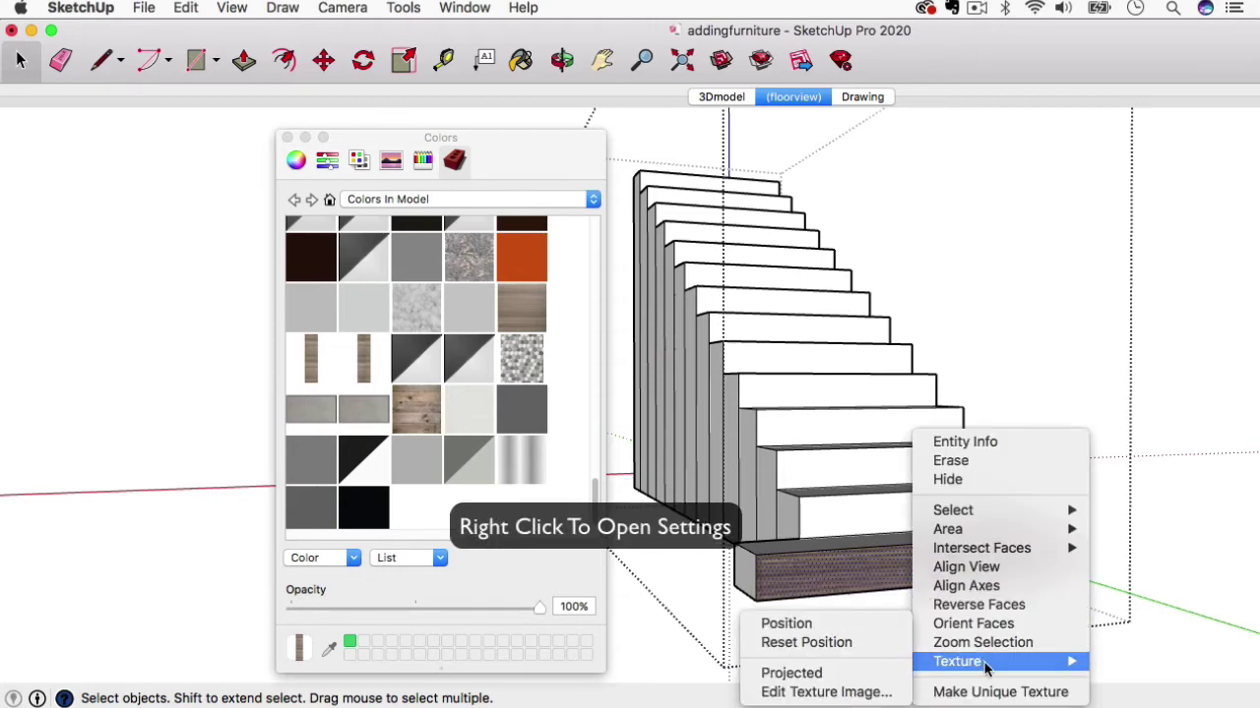
left_click(817, 624)
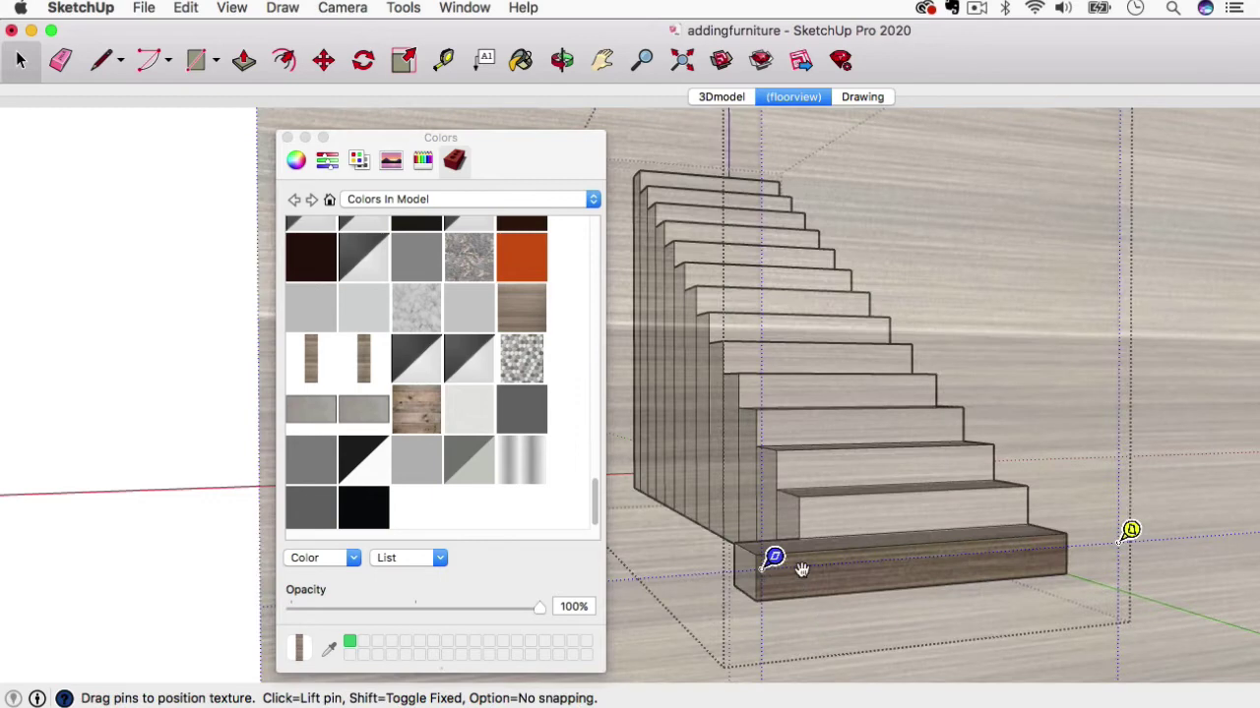
left_click_drag(834, 578, 814, 568)
key("Return")
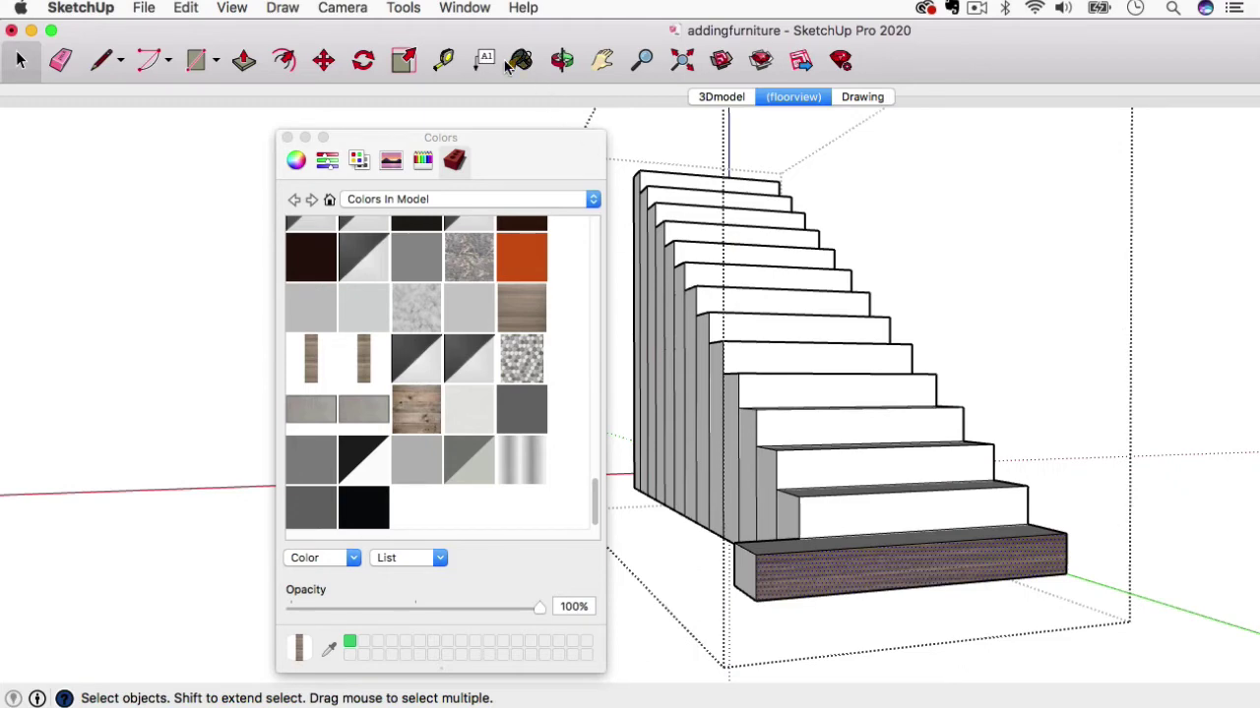
Step: Sample the wood material from the bottom riser and paint every other riser with it, from the second step up to the last
left_click(513, 61)
key("super")
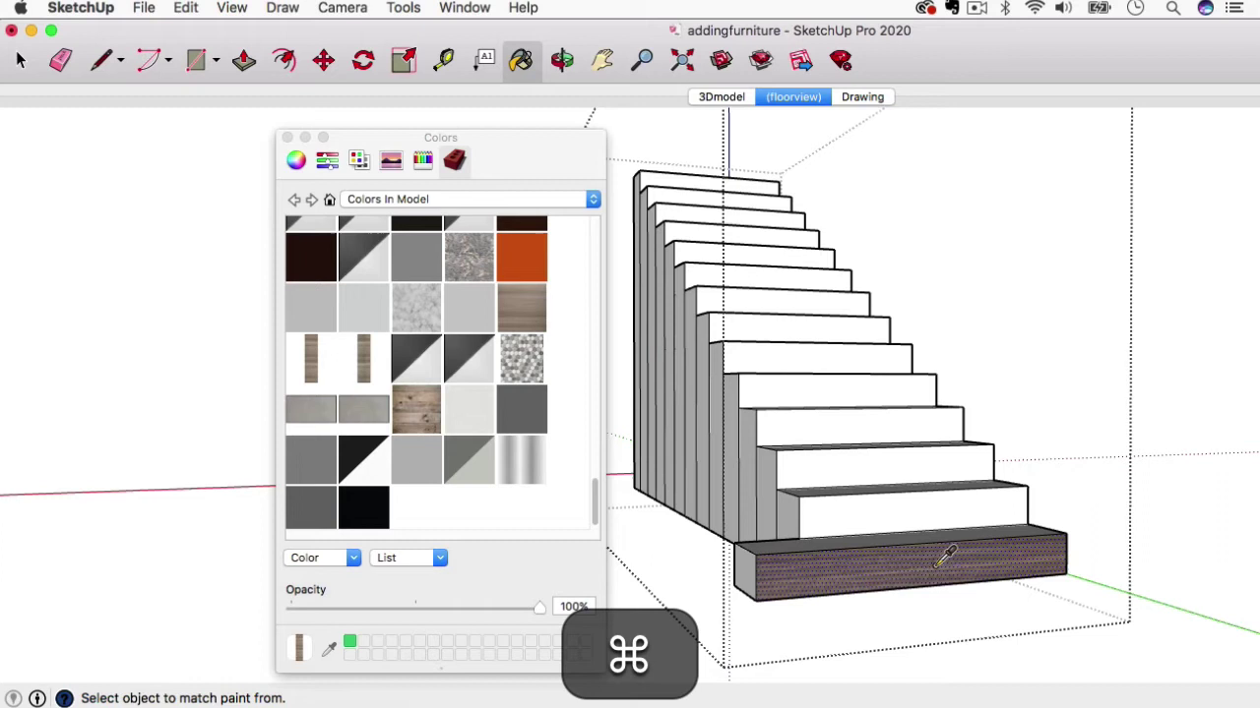
left_click(945, 558, "super")
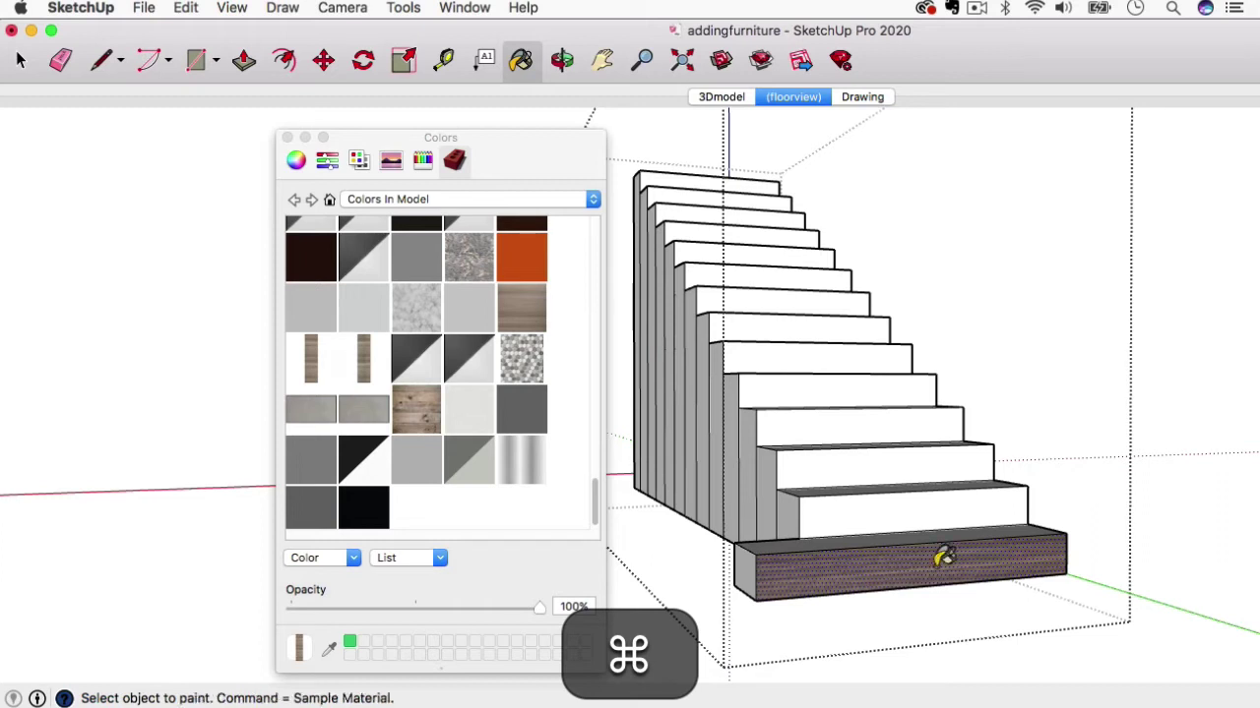
key("super")
key("super")
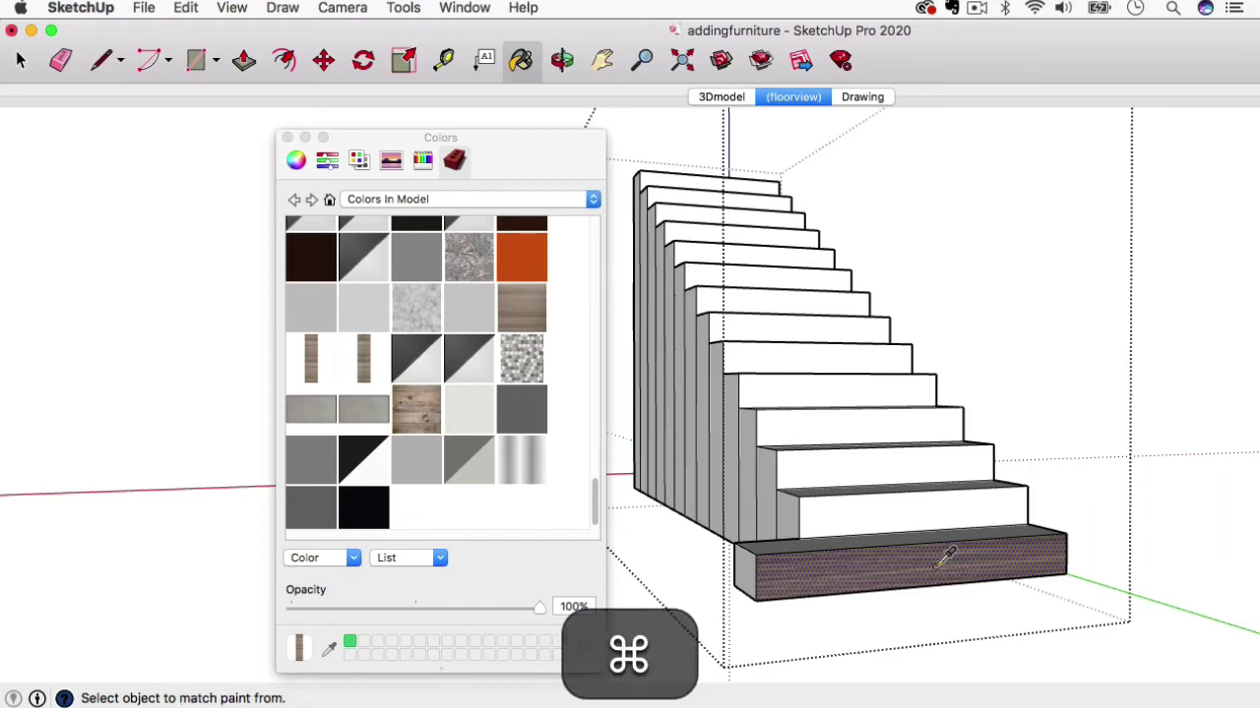
left_click(925, 504)
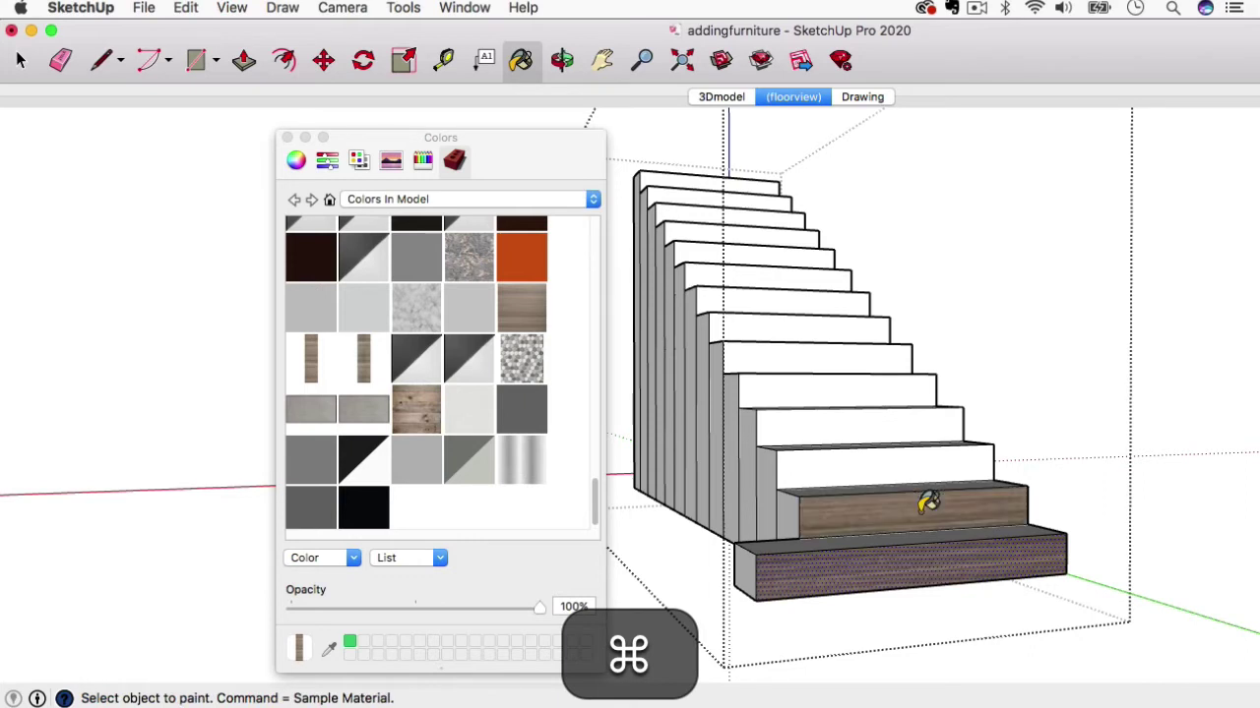
left_click(875, 454)
left_click(846, 418)
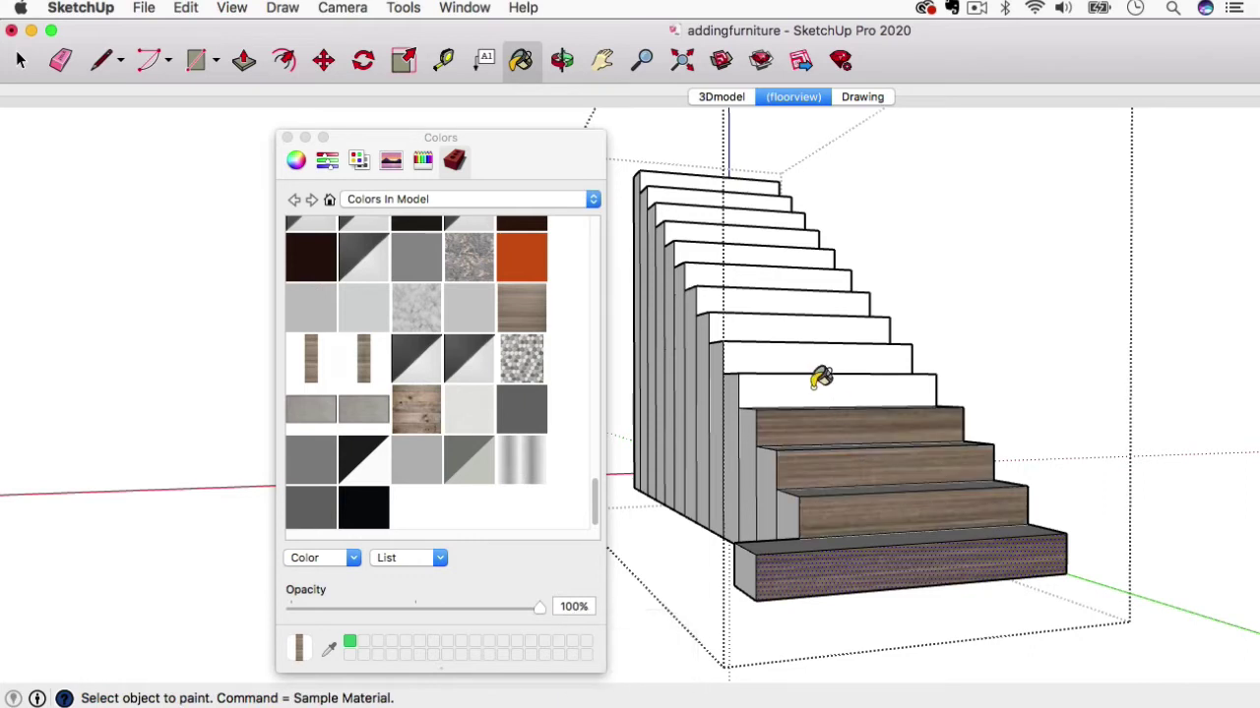
left_click(823, 379)
left_click(809, 352)
left_click(790, 328)
left_click(772, 300)
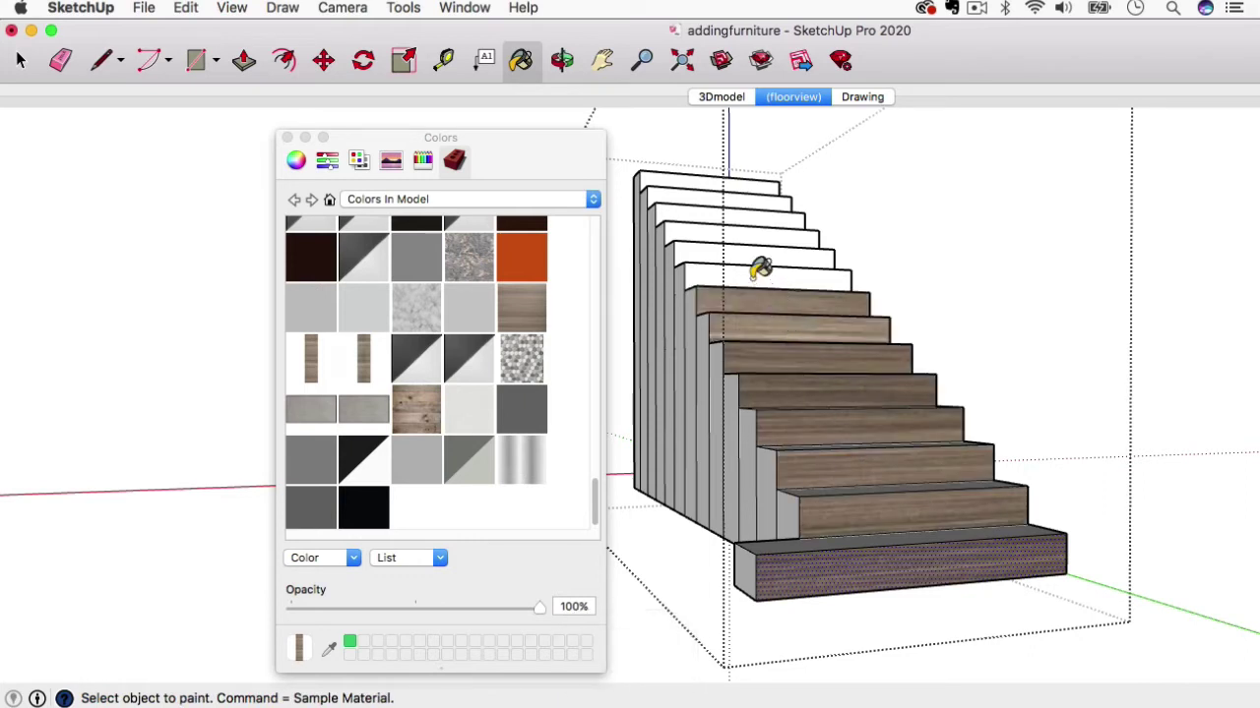
left_click(761, 276)
left_click(759, 252)
left_click(760, 232)
left_click(753, 216)
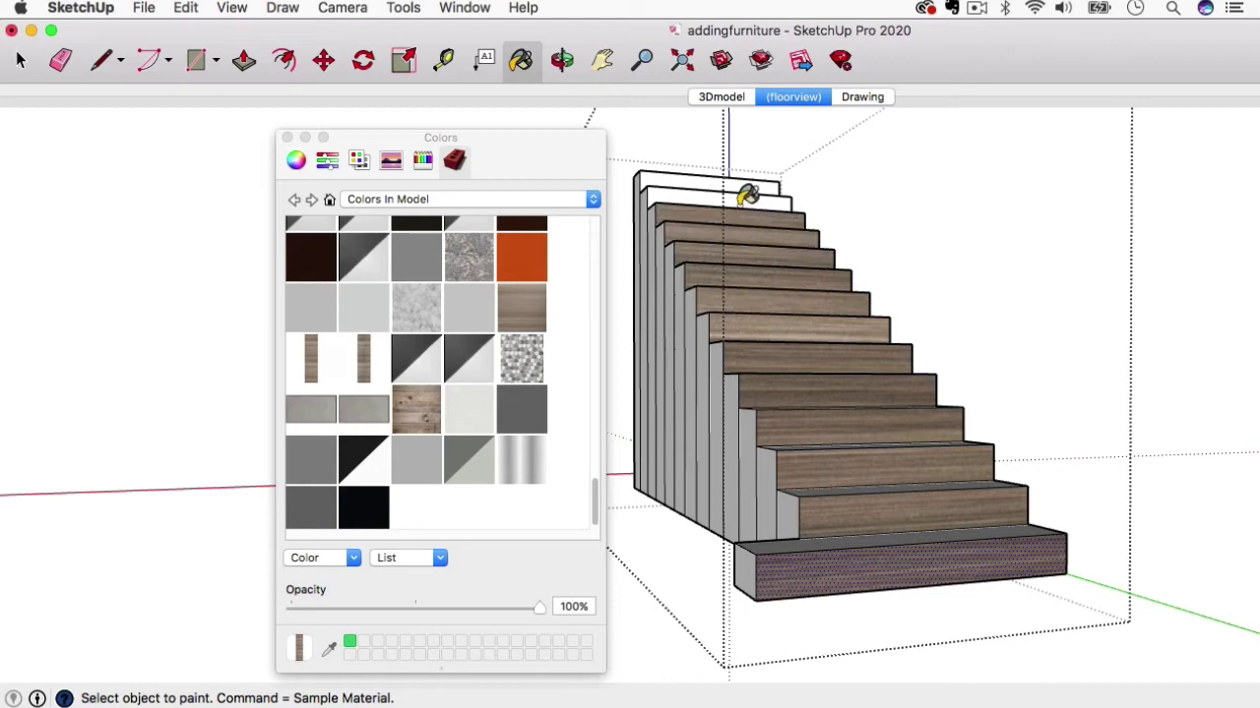
left_click(748, 201)
left_click(741, 182)
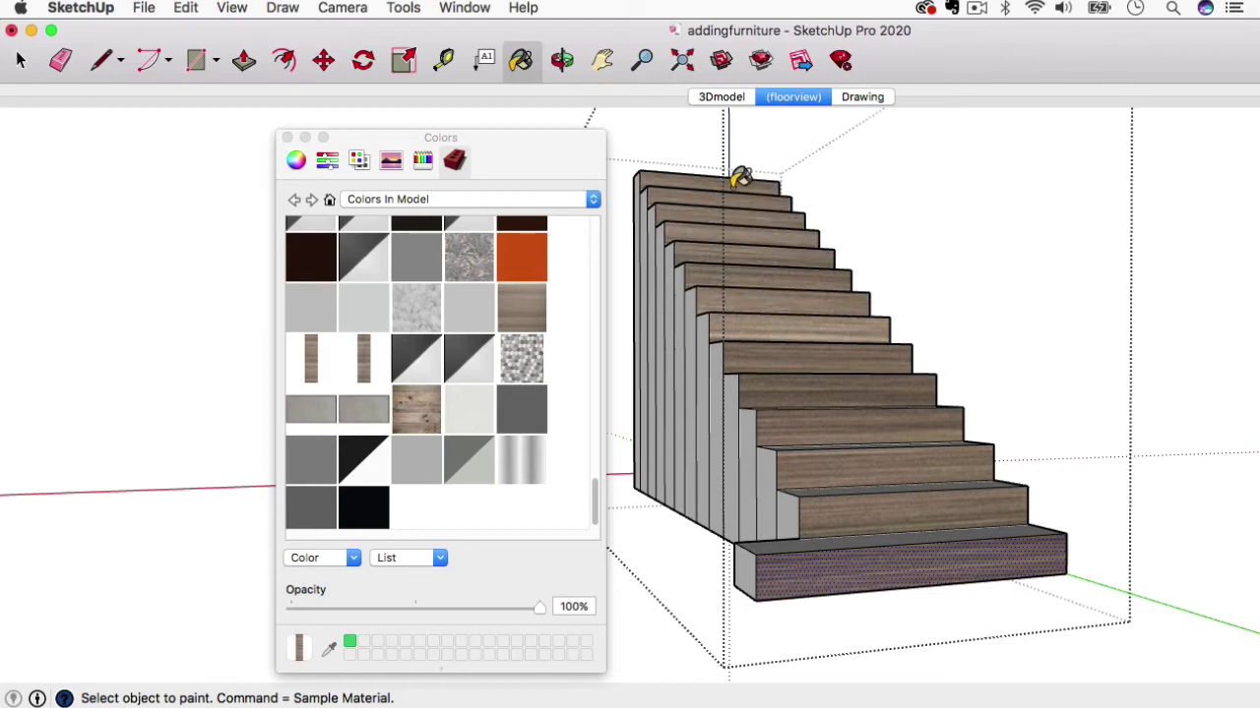
Step: Paint the tread surfaces of all steps with the same wood material, from the bottom step to the highest one
left_click(785, 542)
left_click(830, 478)
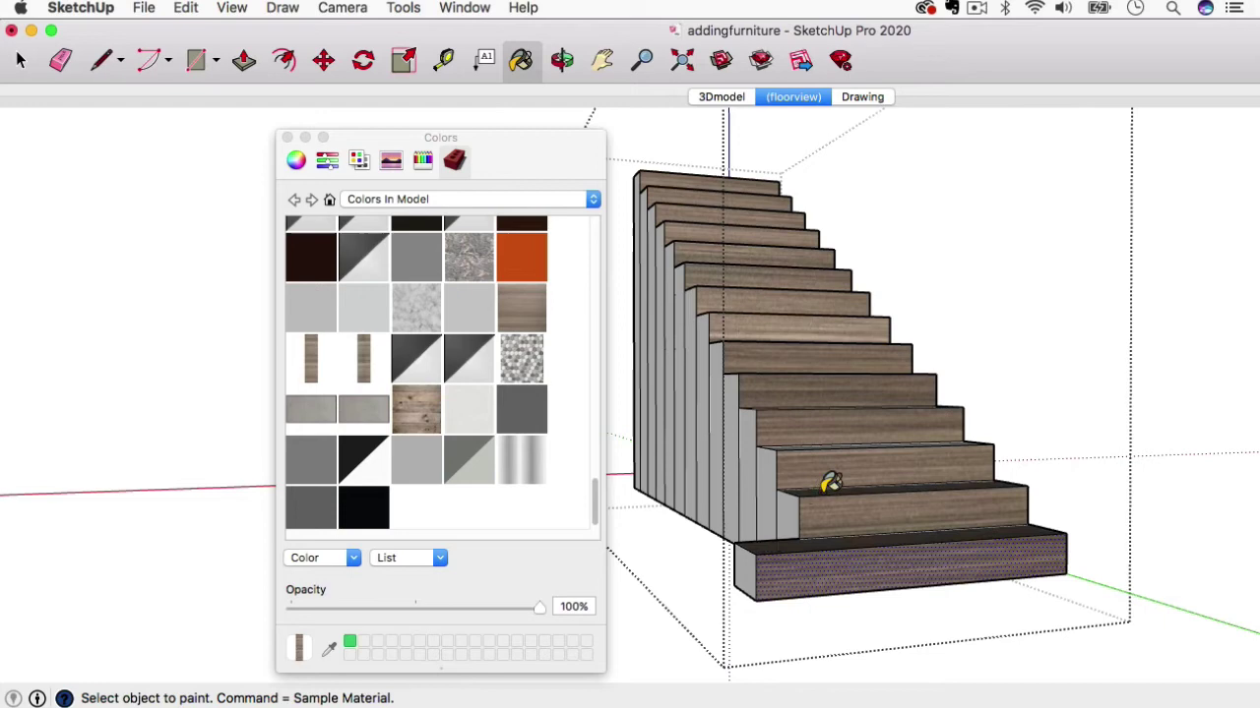
middle_click_drag(829, 478, 848, 672)
left_click(839, 435)
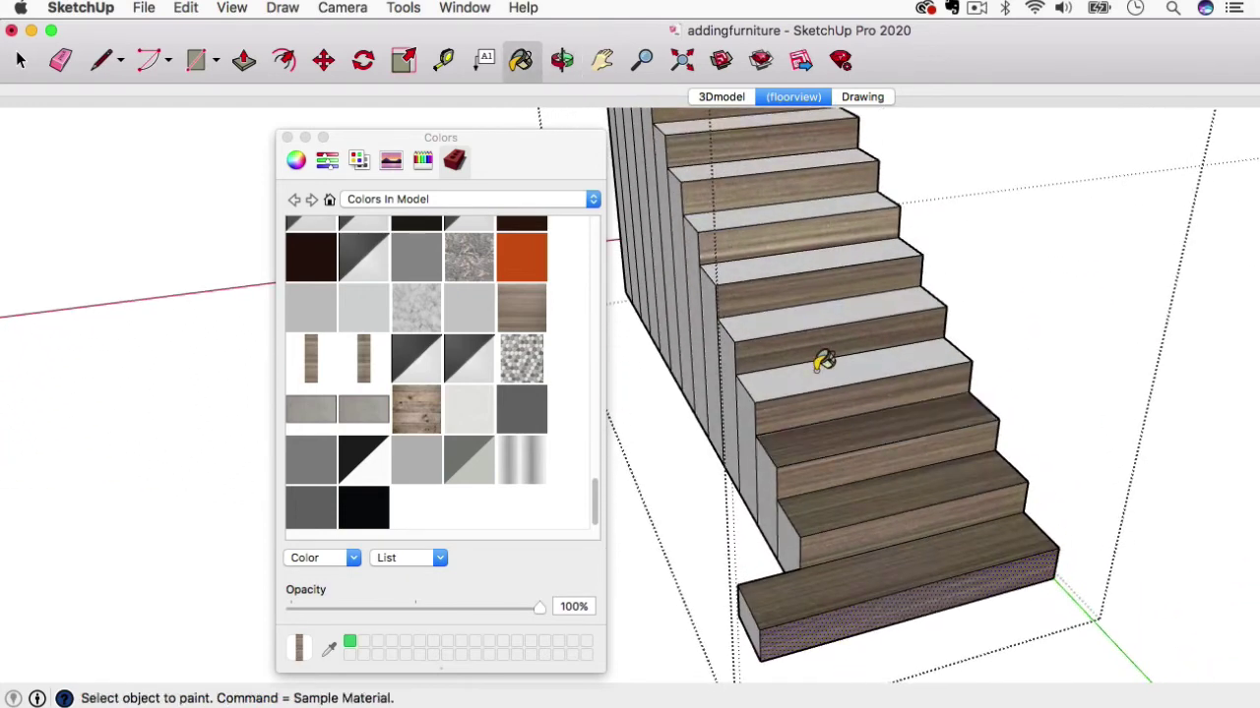
left_click(822, 362)
left_click(820, 317)
left_click(796, 260)
left_click(779, 201)
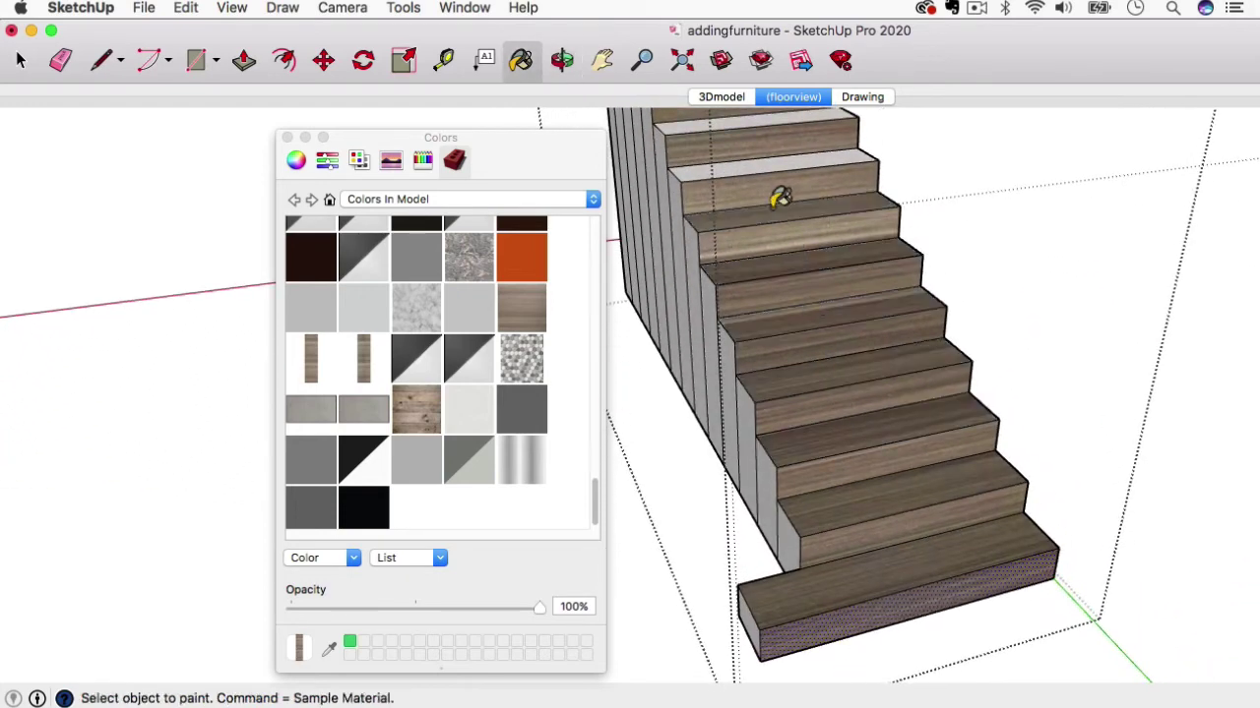
mouse_move(775, 161)
middle_mouse_down()
mouse_move(816, 374)
mouse_move(777, 300)
middle_mouse_up()
left_click(778, 300)
left_click(759, 232)
left_click(750, 202)
left_click(742, 163)
left_click(733, 133)
scroll(795, 385, "down", 5)
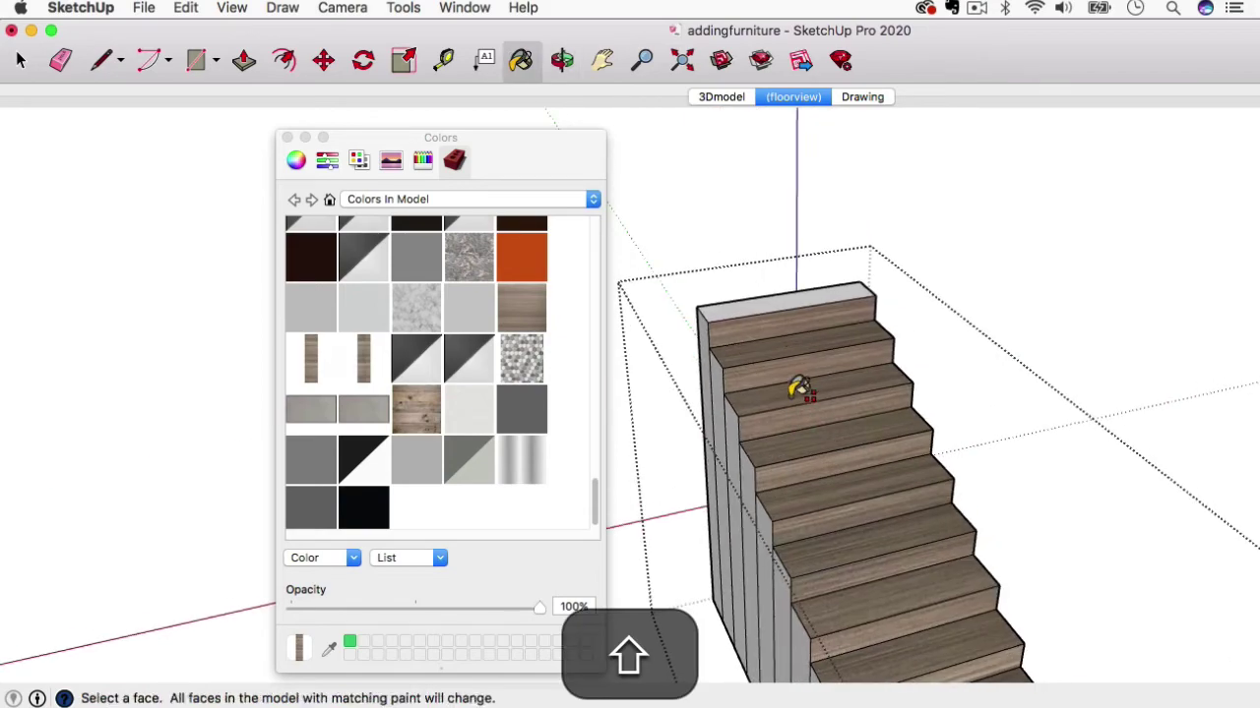
left_click(765, 290)
Step: Paint the exposed end face of the bottom step with the same wood material
middle_click_drag(905, 524, 894, 573)
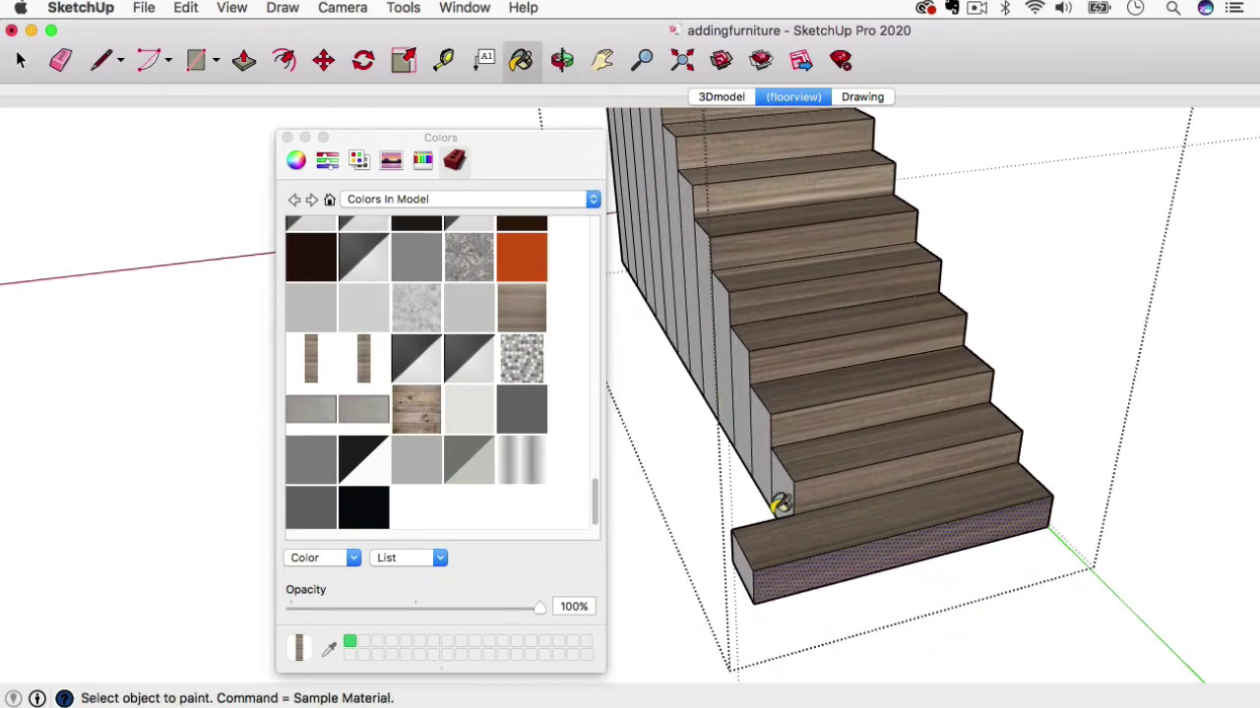
middle_click_drag(779, 506, 919, 450)
left_click(777, 557)
mouse_move(970, 535)
middle_mouse_down()
mouse_move(892, 537)
mouse_move(880, 430)
mouse_move(1049, 455)
mouse_move(790, 523)
mouse_move(964, 466)
mouse_move(1000, 522)
middle_mouse_up()
Step: Reposition the wood texture on the bottom step's end face, shifting it toward the front riser
key("space")
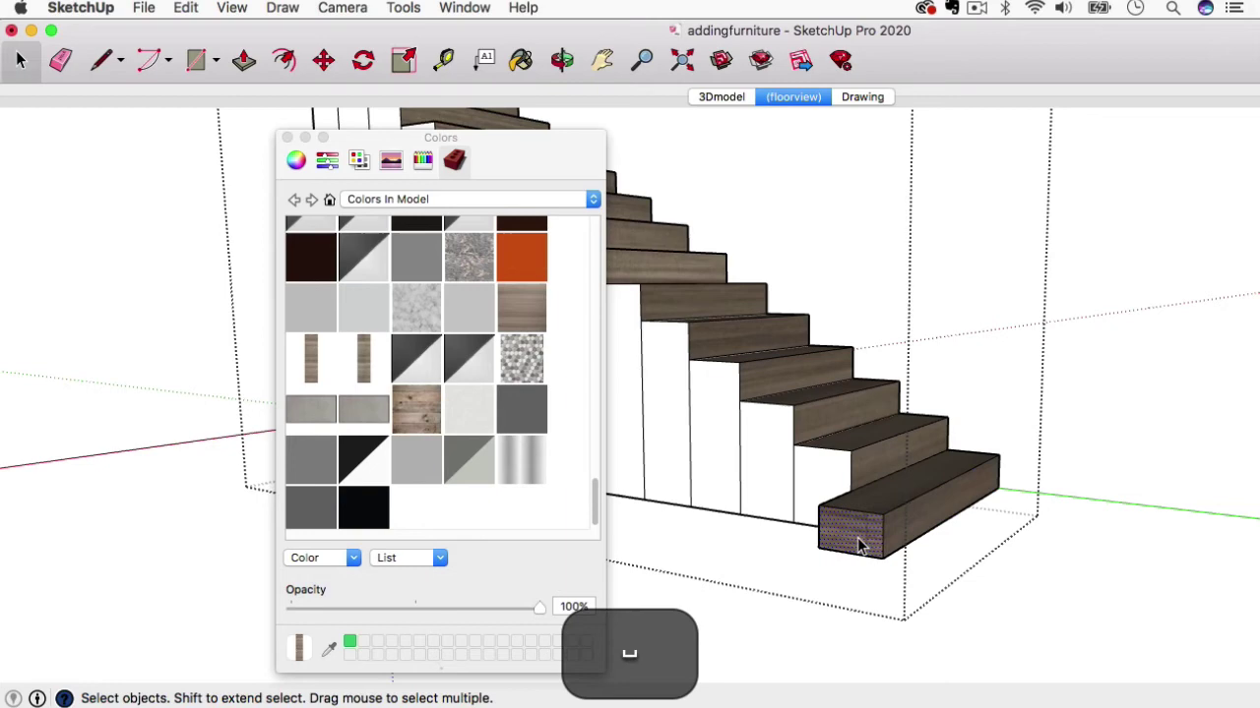
right_click(858, 544)
mouse_move(951, 670)
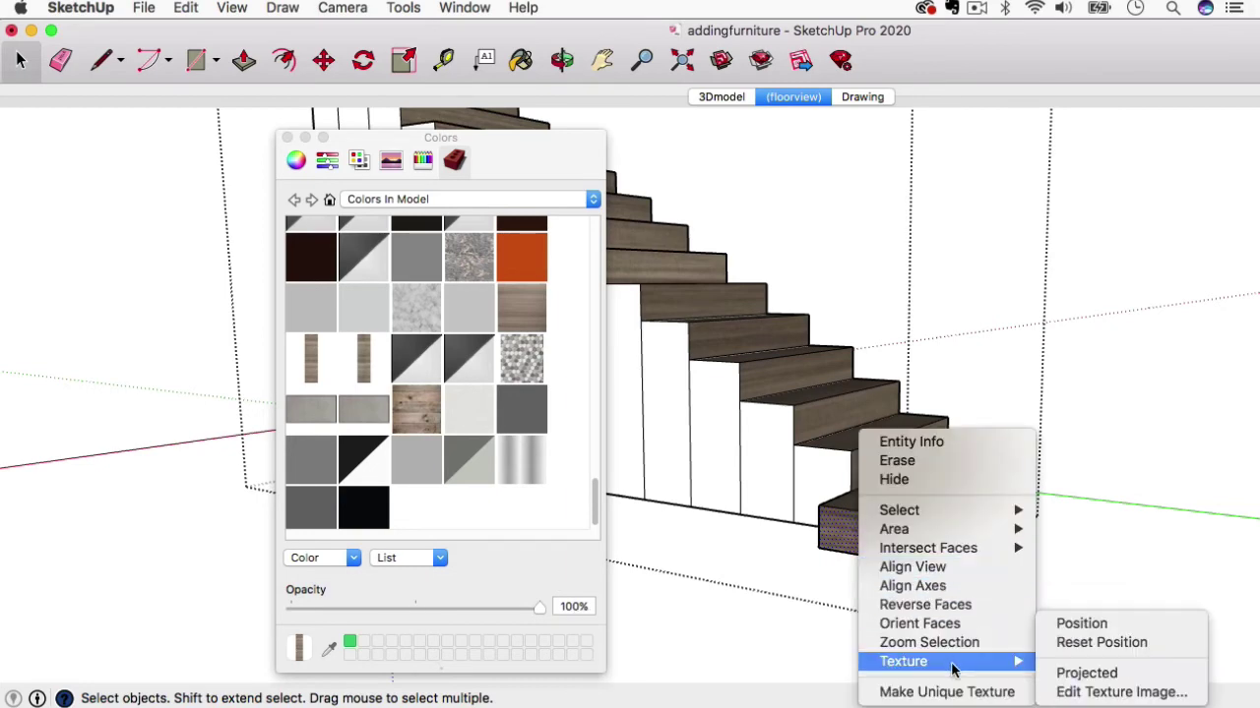
left_click(1081, 624)
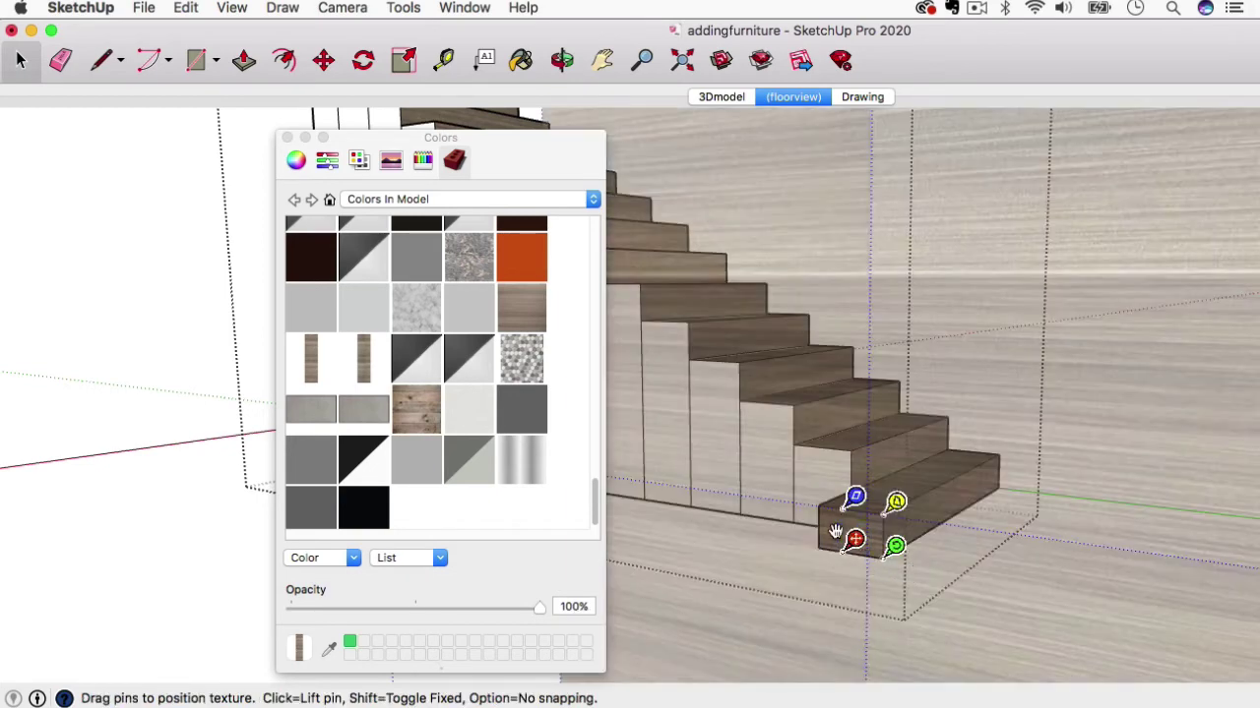
left_click_drag(834, 532, 879, 539)
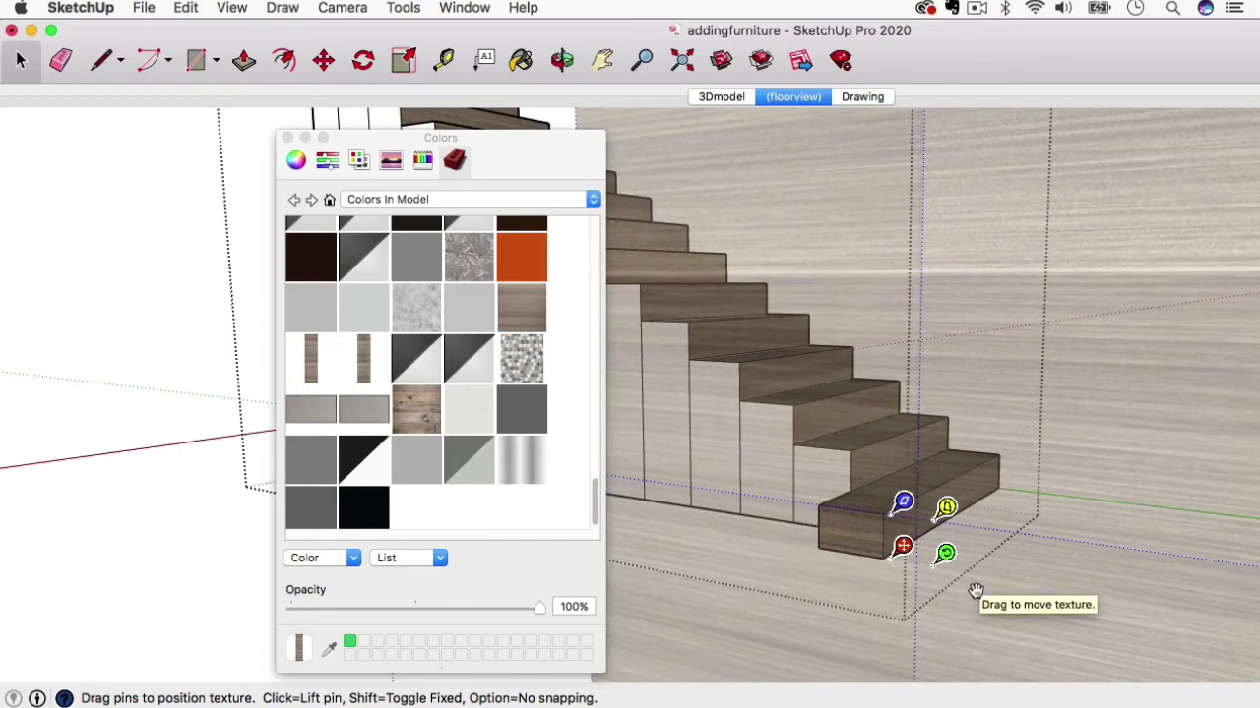
key("space")
middle_click_drag(1061, 594, 997, 590)
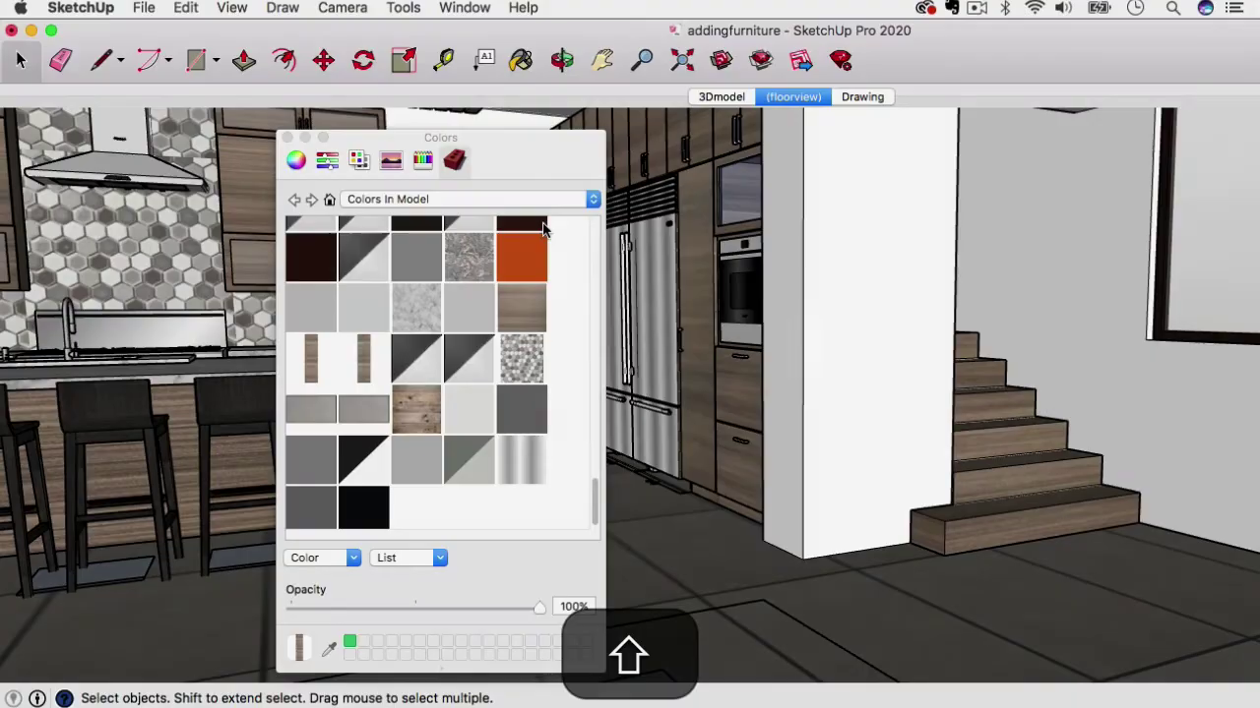